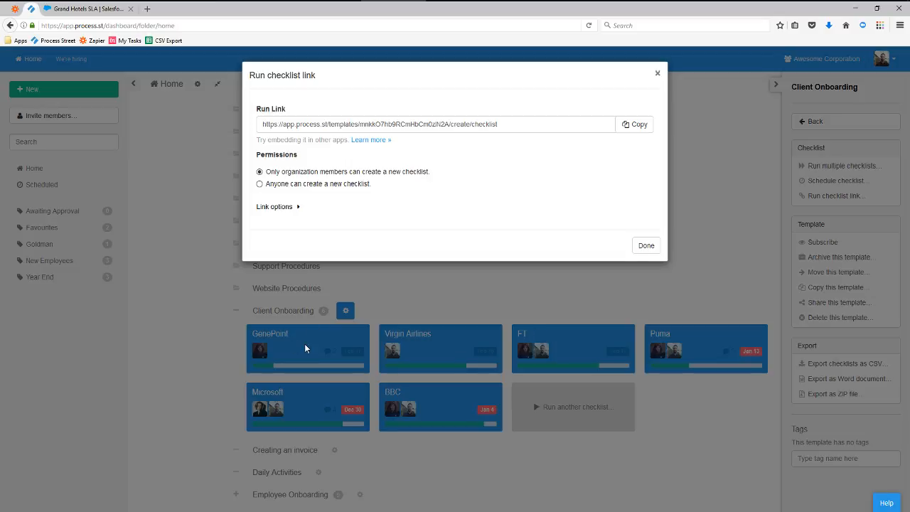
Close the Client Onboarding run-checklist link dialog.
click(657, 73)
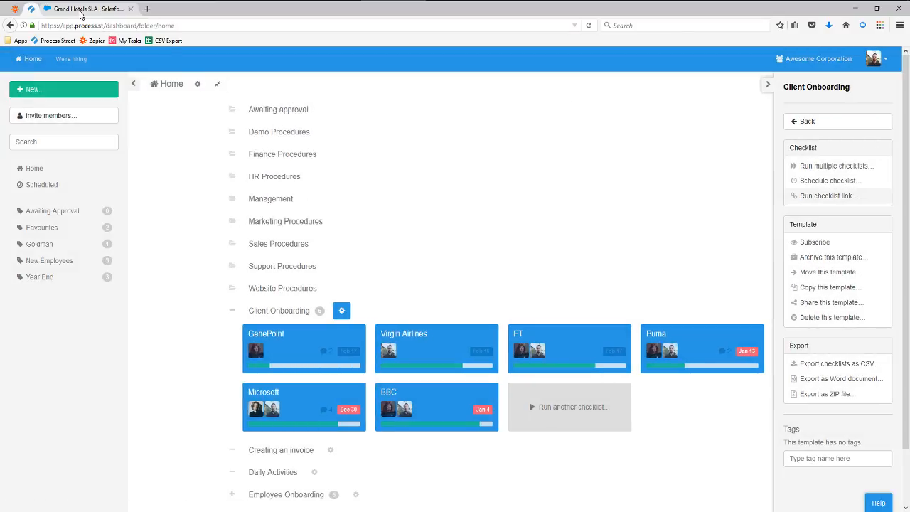
Review the Grand Hotels SLA opportunity's details and custom links, then show its extra actions.
click(80, 10)
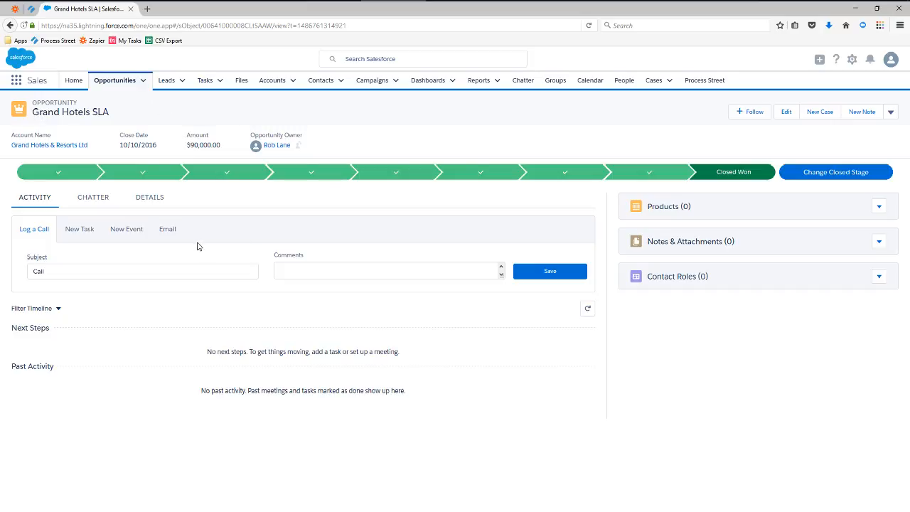
click(152, 205)
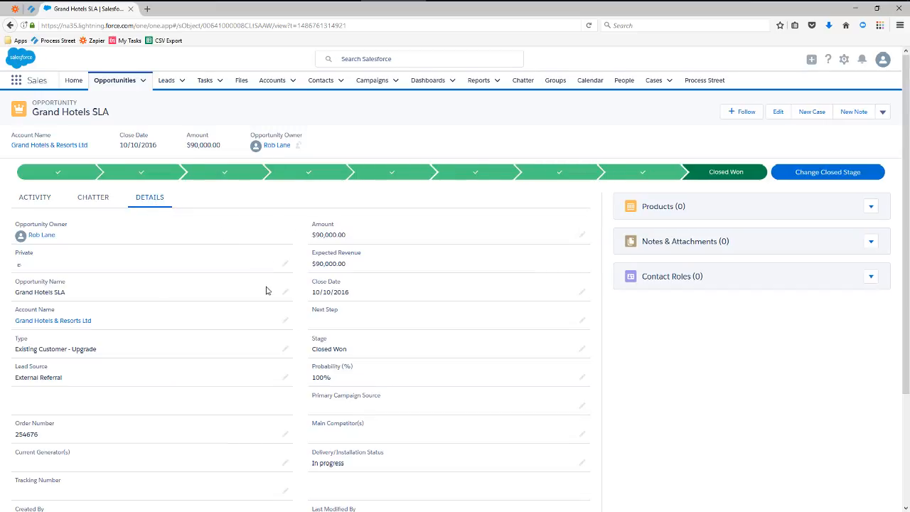
scroll(268, 289, down, 3)
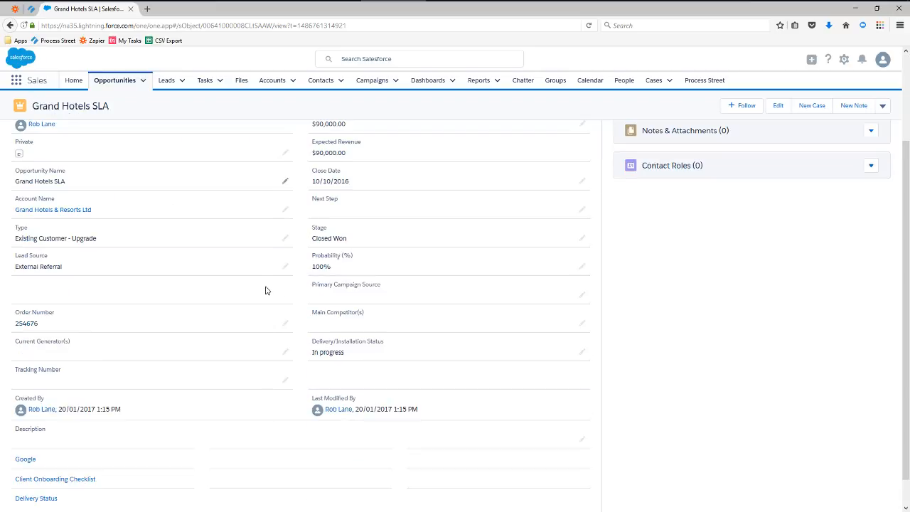
scroll(267, 290, down, 1)
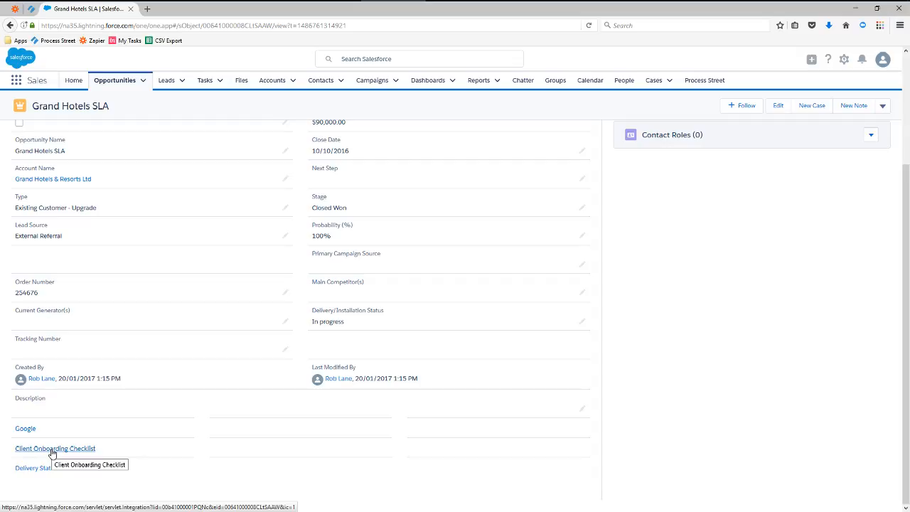
scroll(187, 421, up, 4)
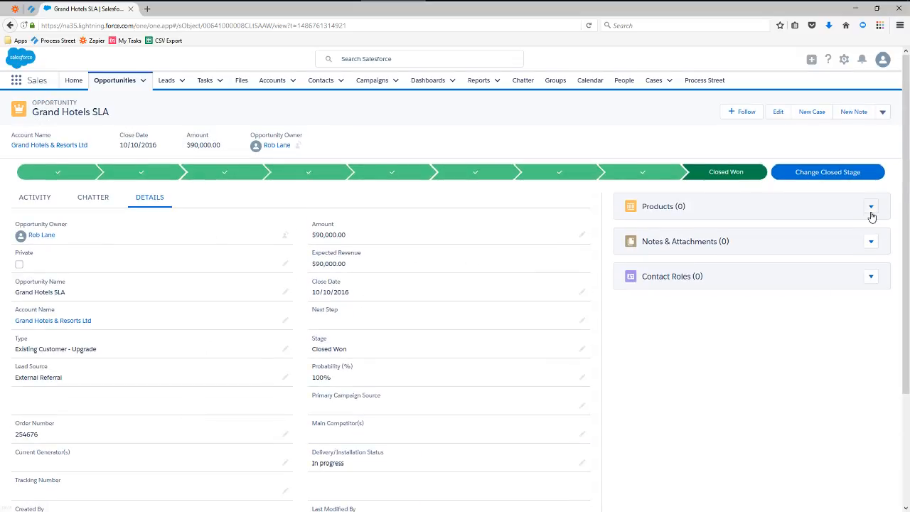
click(883, 114)
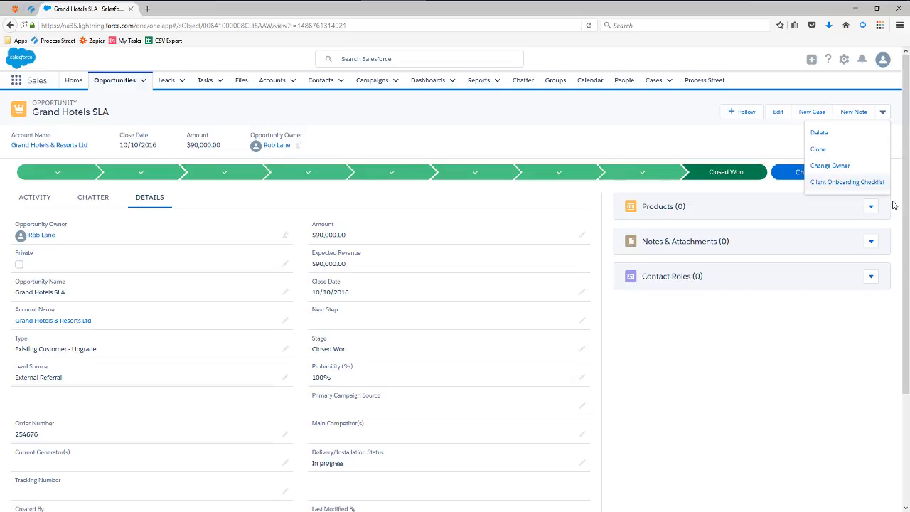
Run the Client Onboarding Checklist action and continue from Salesforce to Process Street.
click(839, 187)
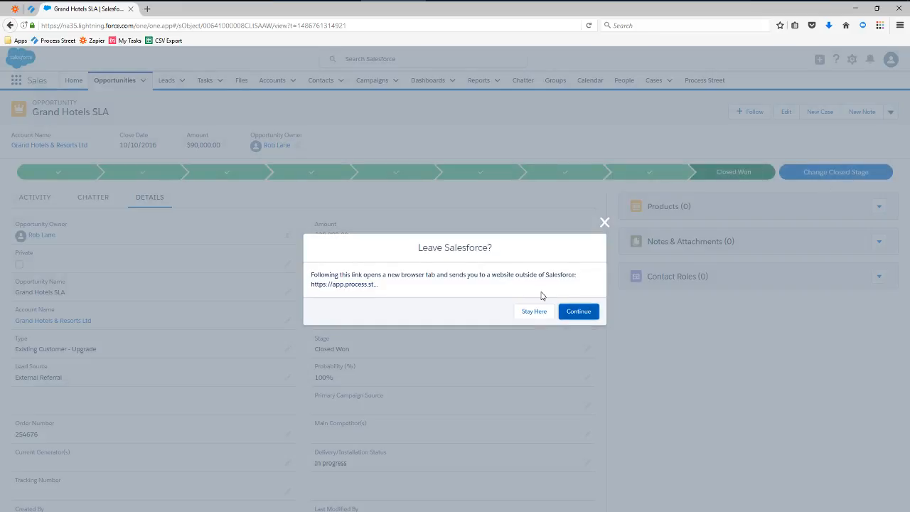
click(579, 312)
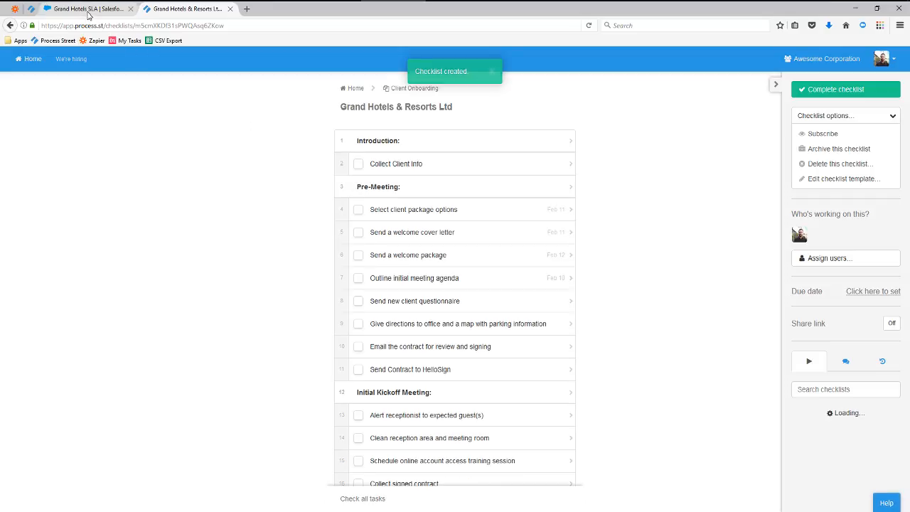
Check Collect Client Info's prefilled company name, $90,000.00 deal size, Closed Won status and opportunity ID.
click(411, 165)
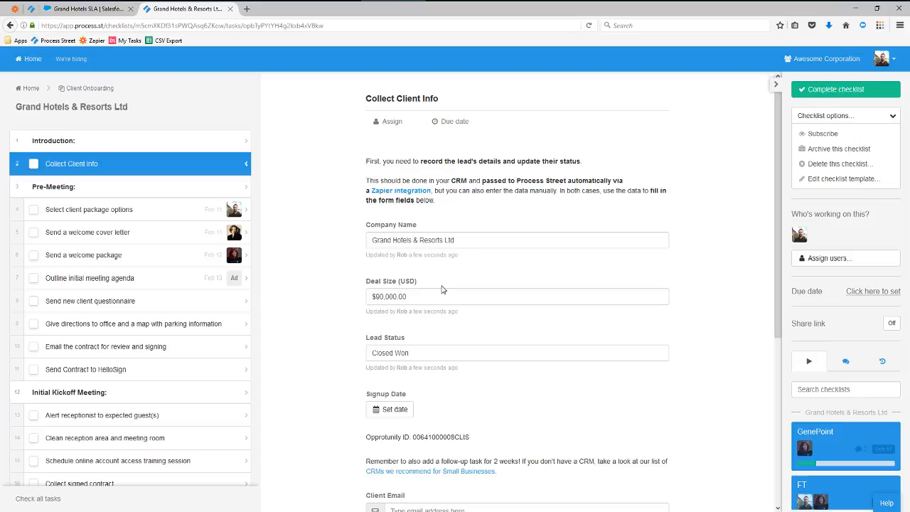
scroll(441, 289, down, 2)
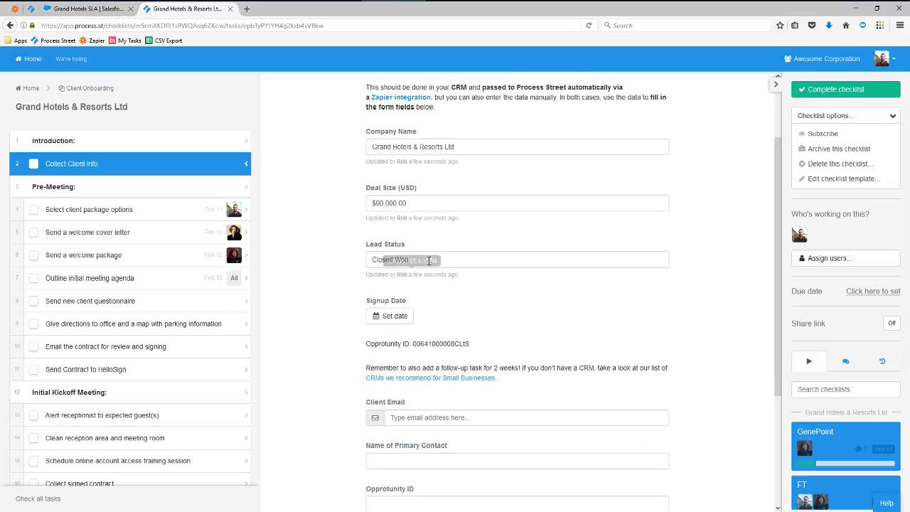
drag(374, 259, 421, 260)
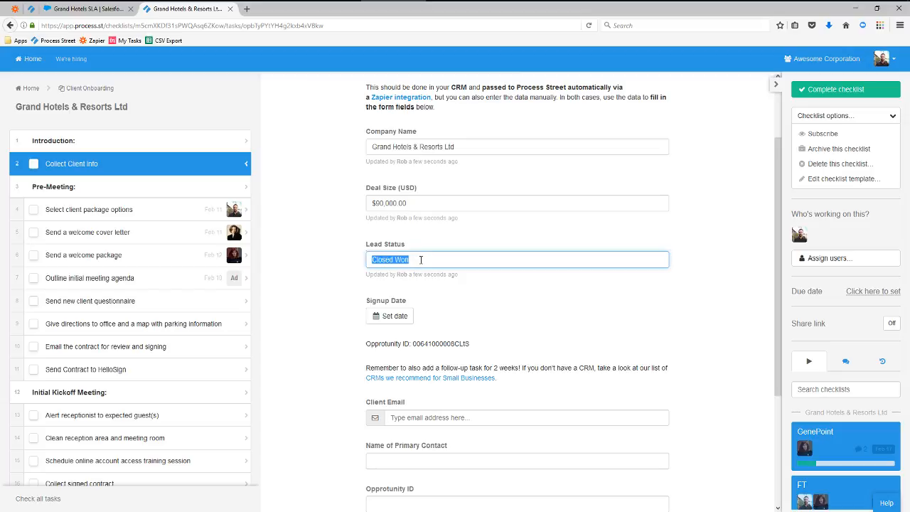
drag(410, 345, 485, 347)
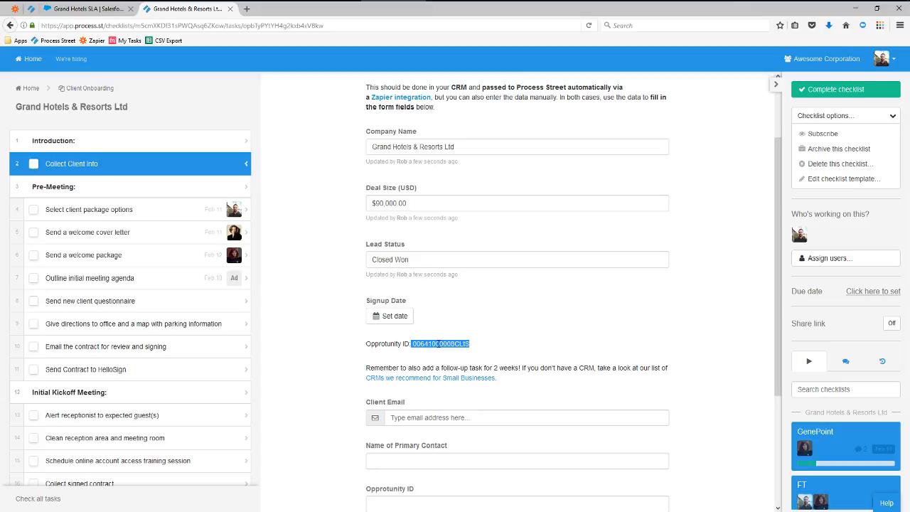
click(483, 345)
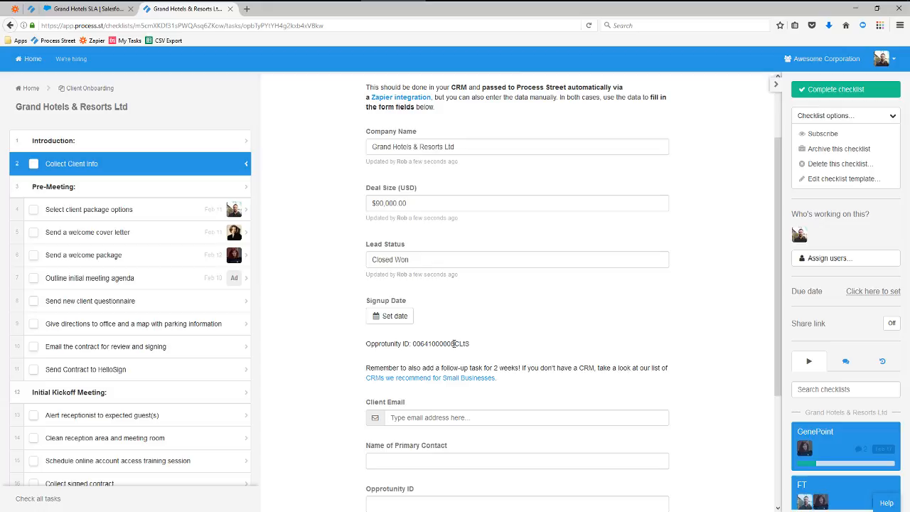
scroll(454, 343, up, 3)
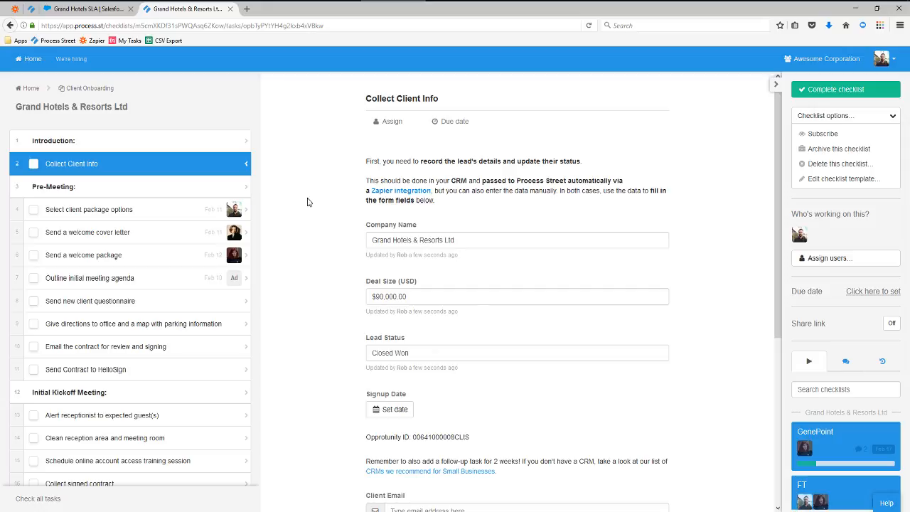
Complete Collect Client Info and Select client package options, ticking Logo design and Custom integrations.
click(98, 203)
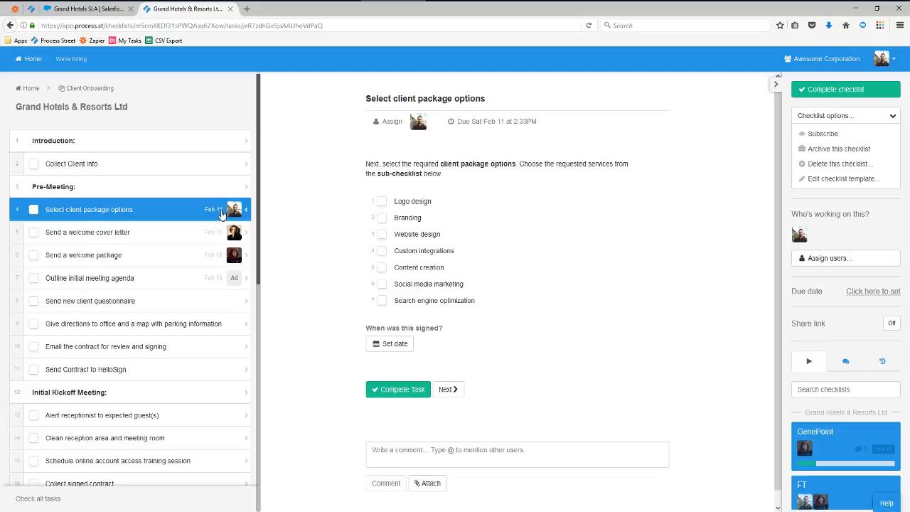
click(48, 167)
click(33, 165)
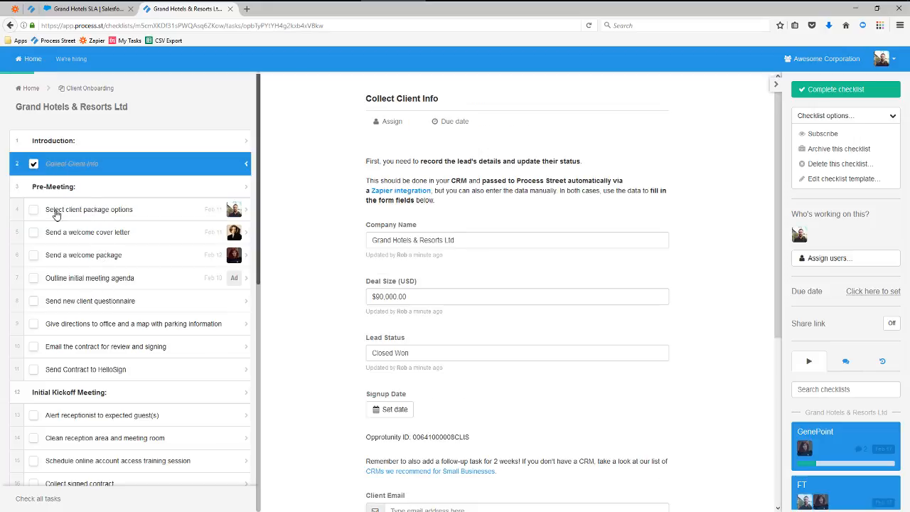
click(33, 210)
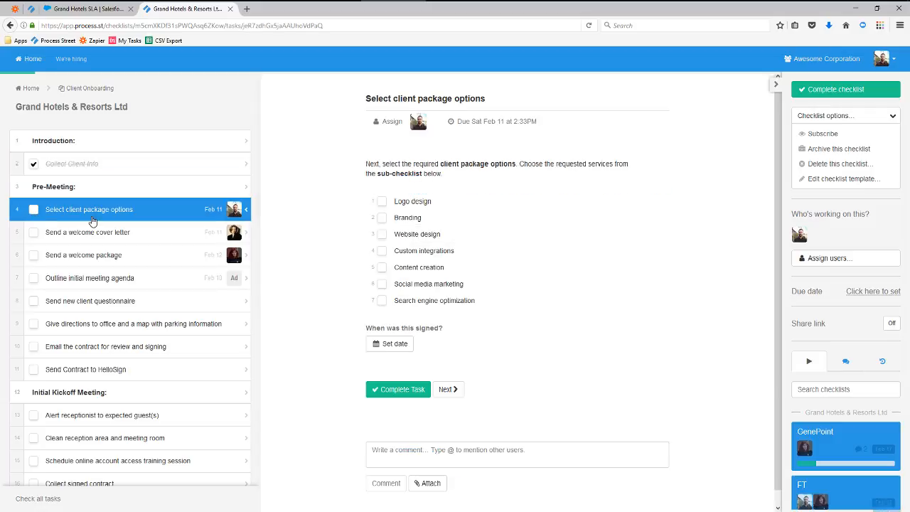
click(382, 202)
click(382, 250)
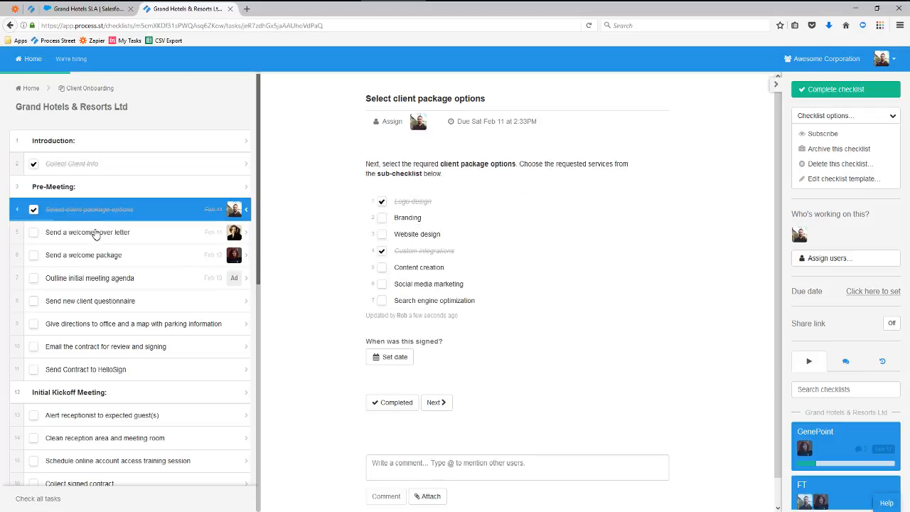
Complete Send a welcome cover letter and place the cursor in its comment box.
click(39, 240)
click(38, 238)
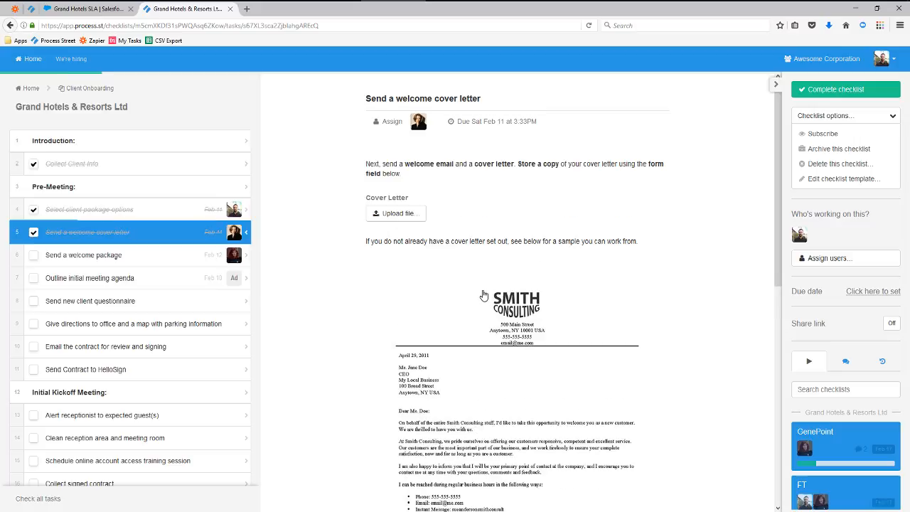
scroll(481, 293, down, 5)
scroll(481, 294, down, 2)
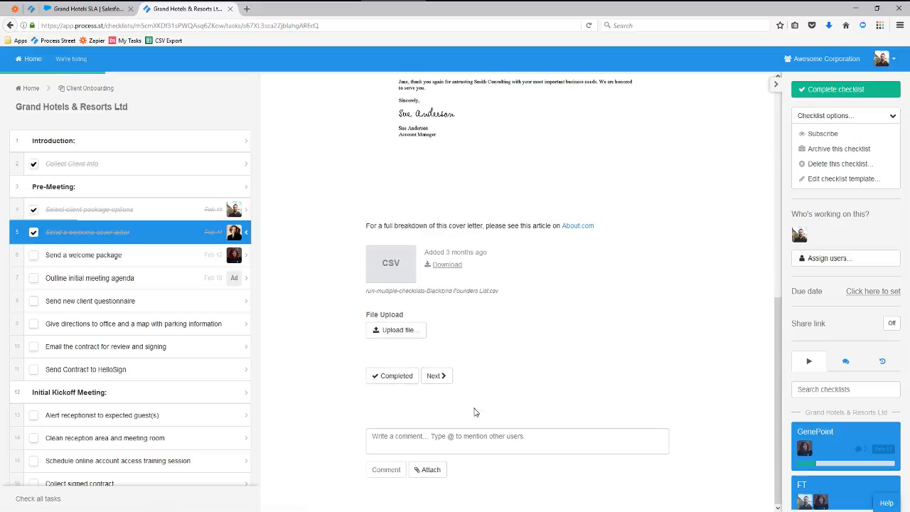
click(419, 439)
Post a comment mentioning a teammate, asking them to review this now.
text(@)
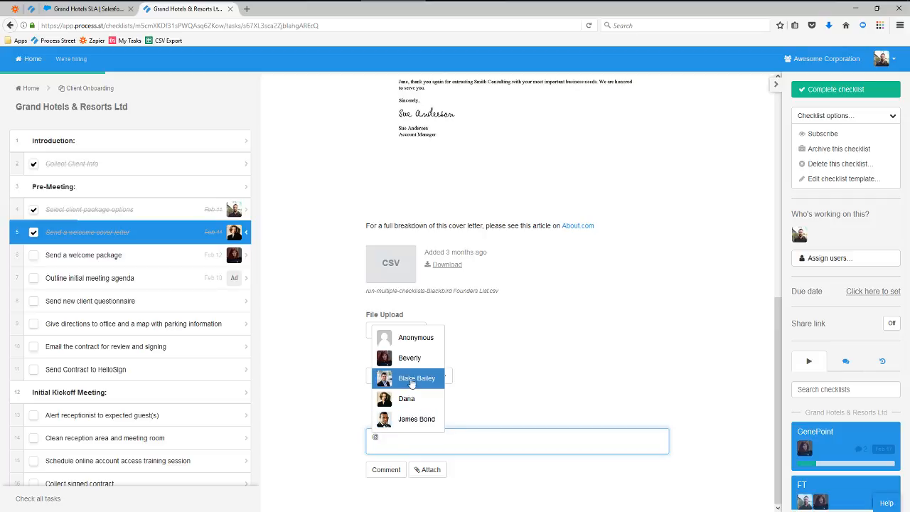
click(411, 357)
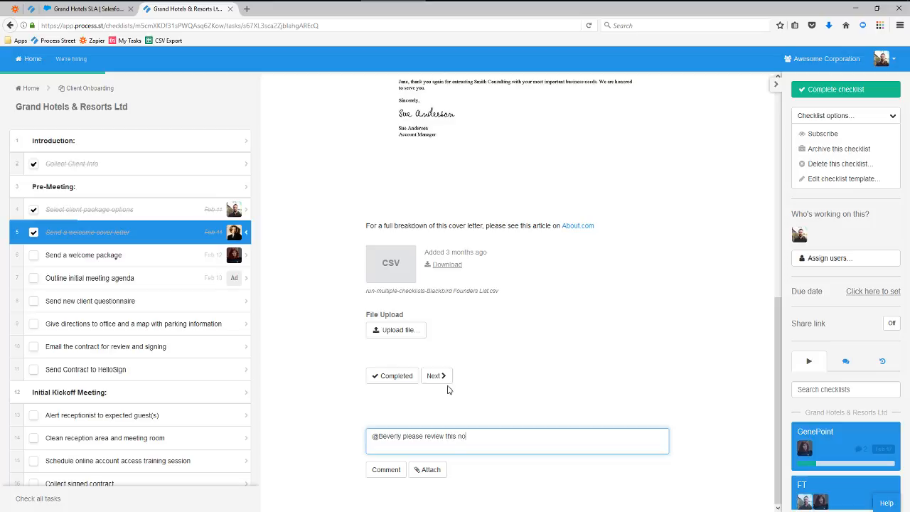
click(385, 470)
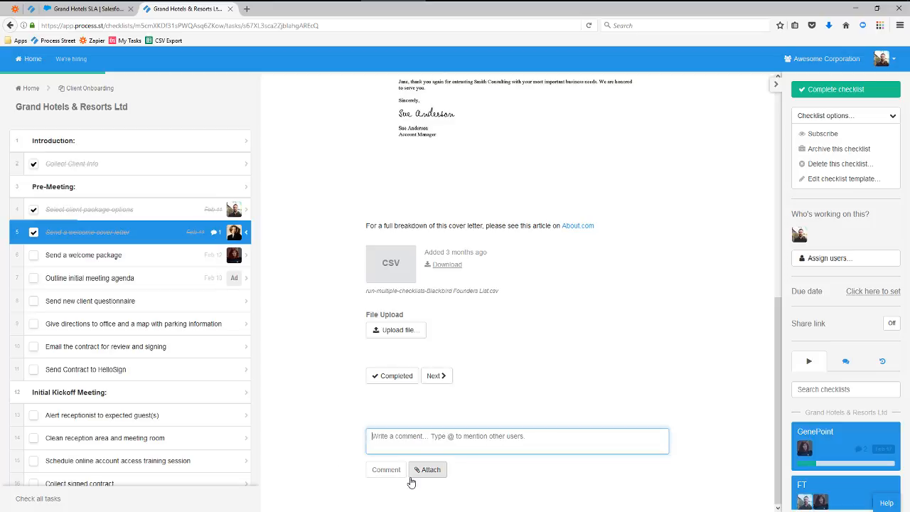
Attach the QuotationHK - Chevron 444555 quote image to the task, then return to Salesforce.
scroll(487, 476, down, 1)
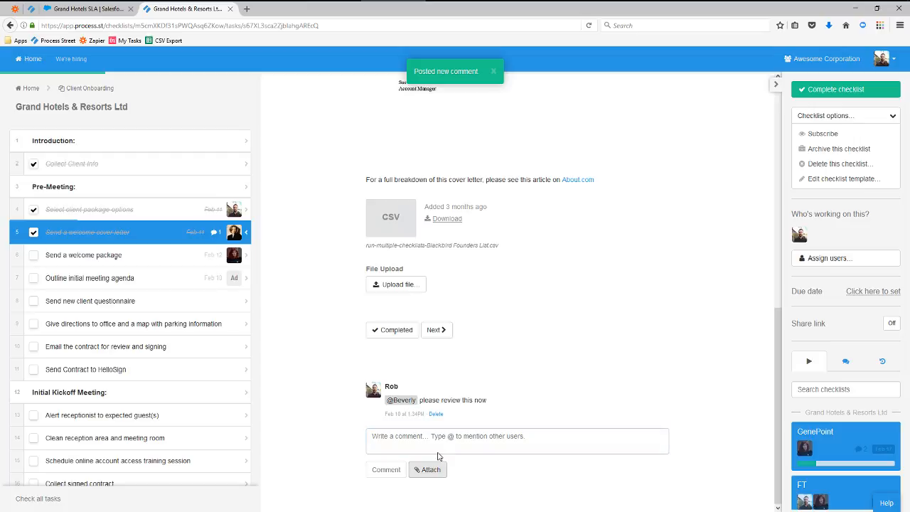
click(433, 471)
click(213, 82)
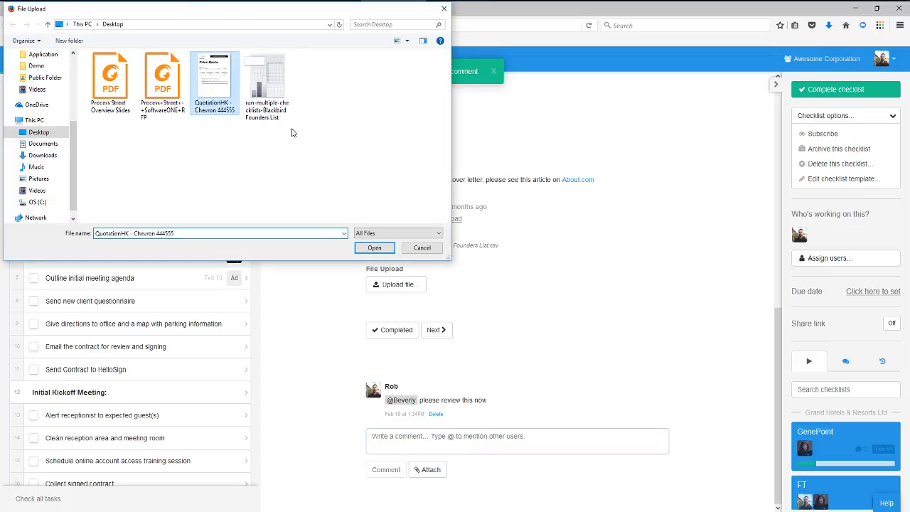
click(375, 249)
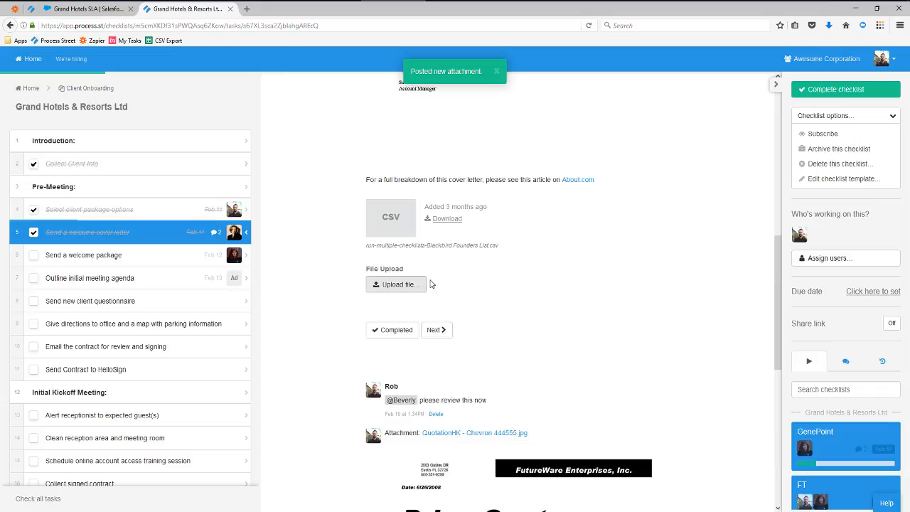
scroll(516, 238, down, 1)
scroll(516, 238, down, 2)
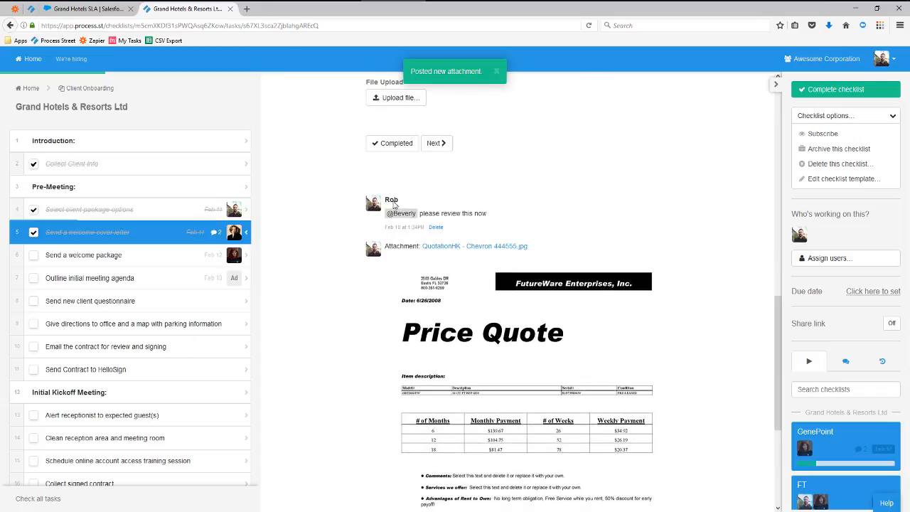
click(82, 9)
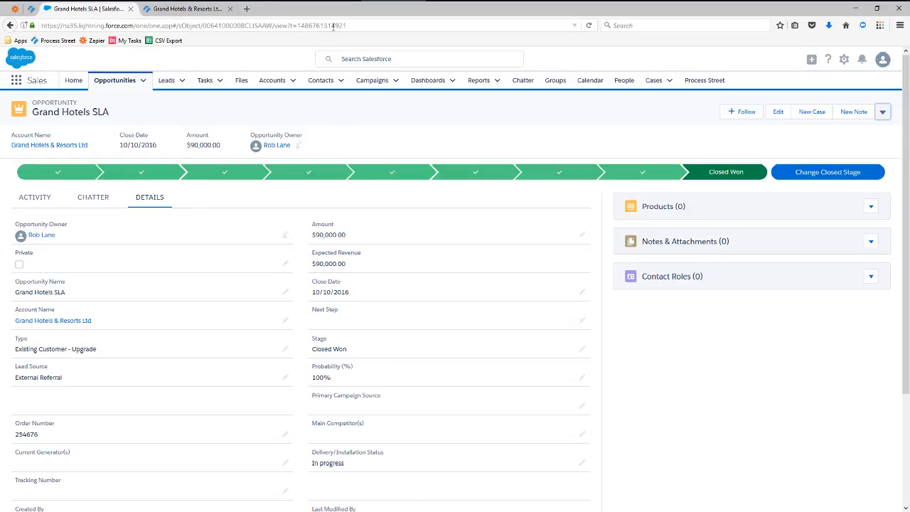
Reload the Salesforce opportunity page, then return to the Grand Hotels & Resorts Ltd checklist.
click(589, 25)
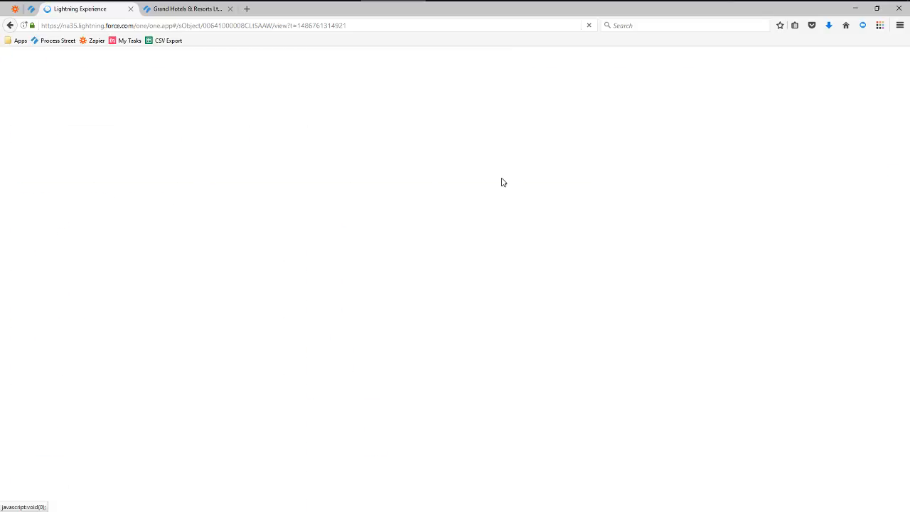
click(165, 10)
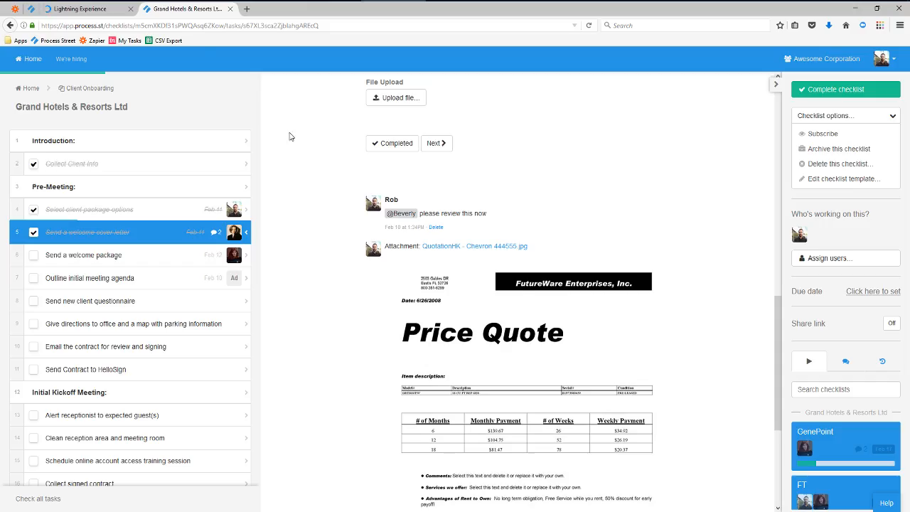
Open the Client Onboarding overview and inspect who completed the FT row's questionnaire task.
click(84, 90)
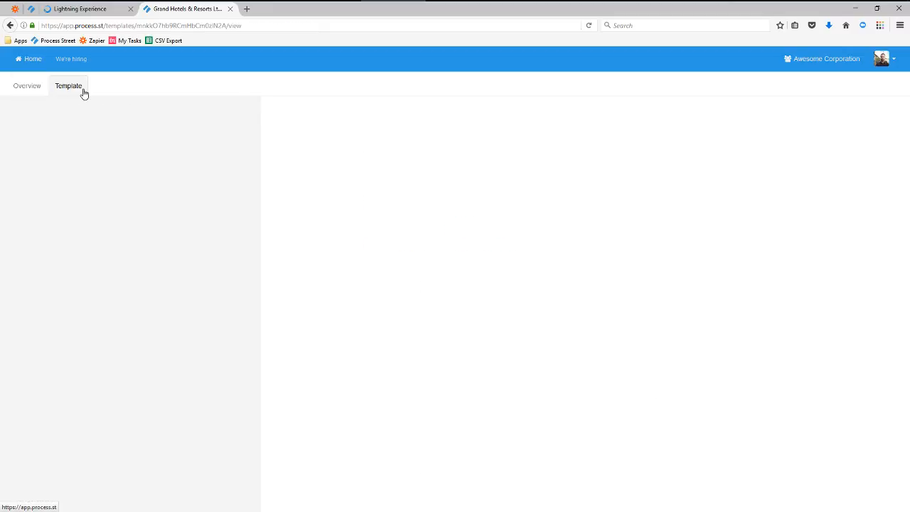
click(26, 86)
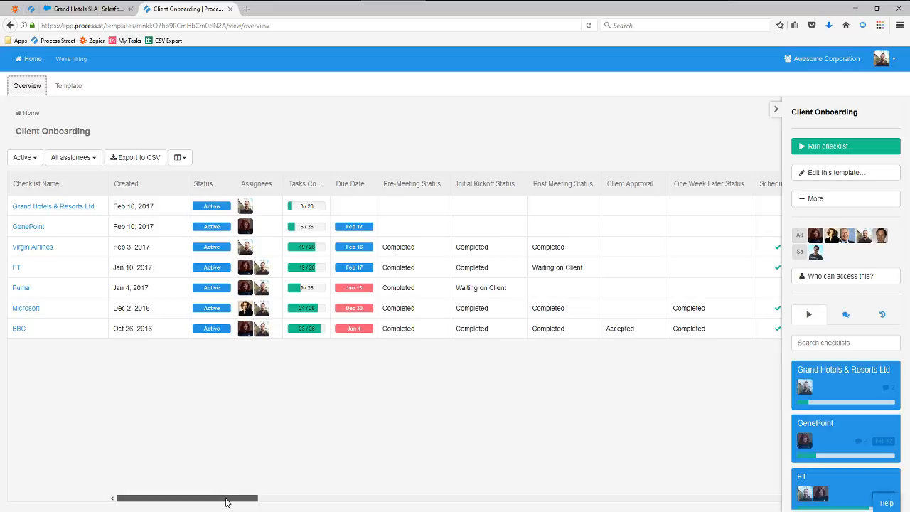
drag(227, 503, 363, 498)
click(301, 271)
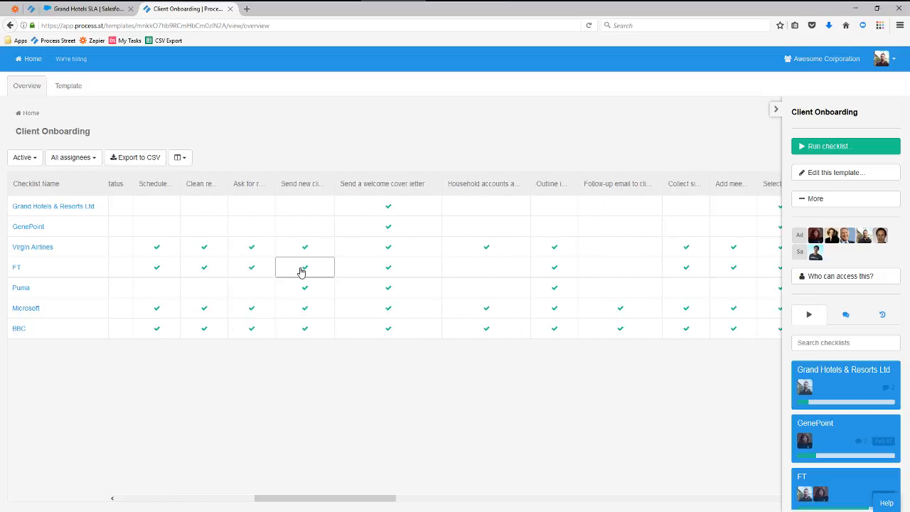
click(302, 271)
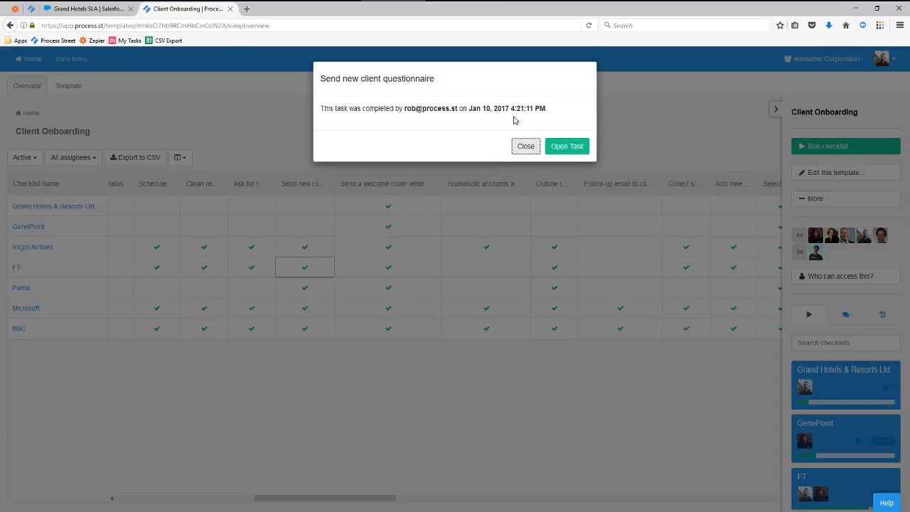
click(526, 147)
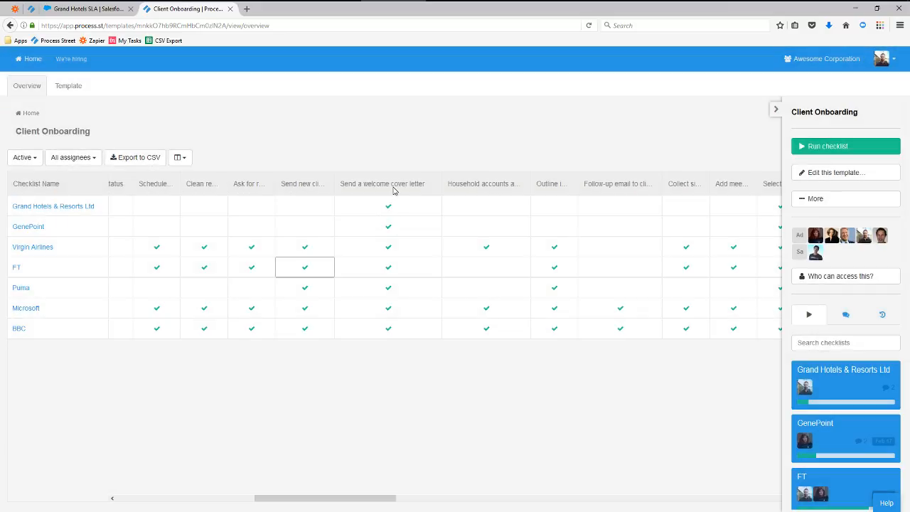
drag(393, 190, 439, 187)
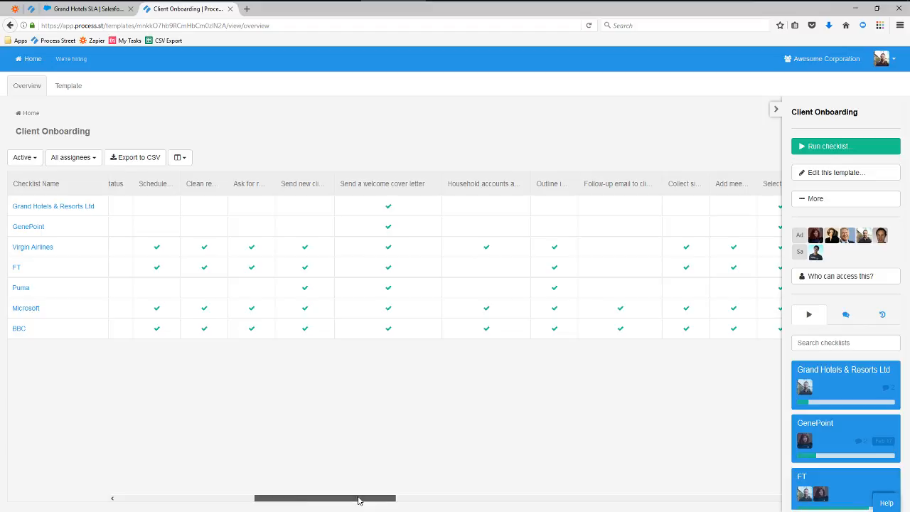
drag(360, 500, 222, 498)
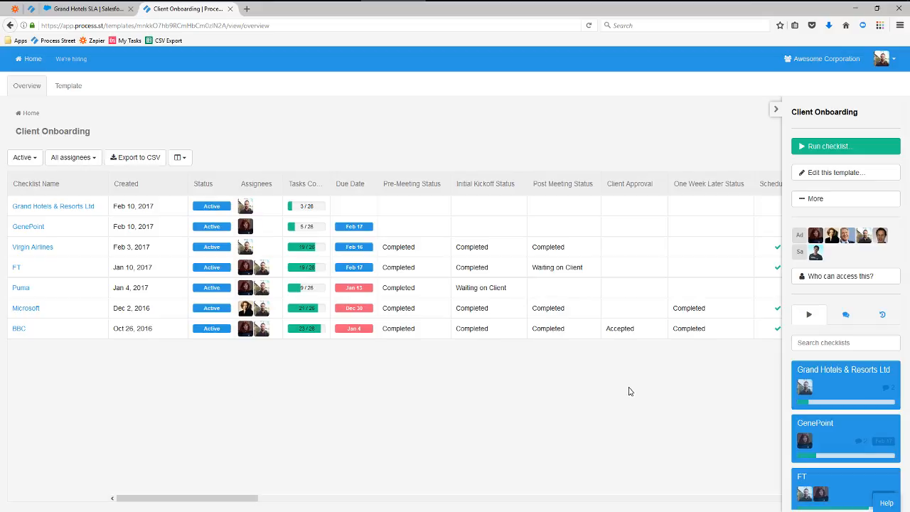
View Grand Hotels SLA's QuotationHK image and cover-letter comment note, then open Opportunities.
click(89, 12)
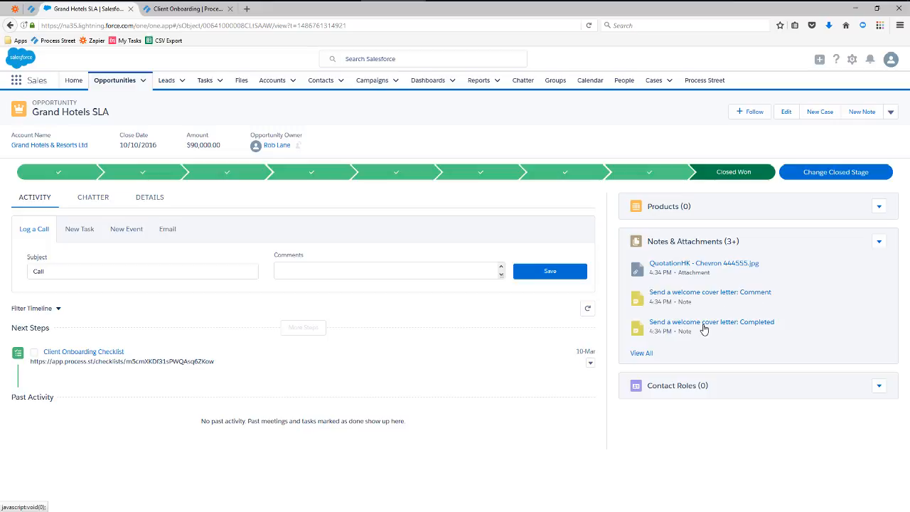
click(641, 356)
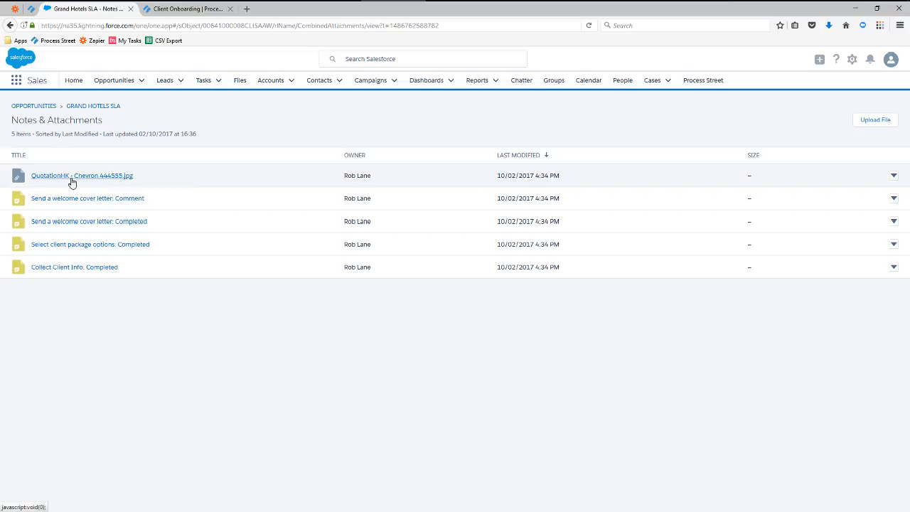
click(71, 182)
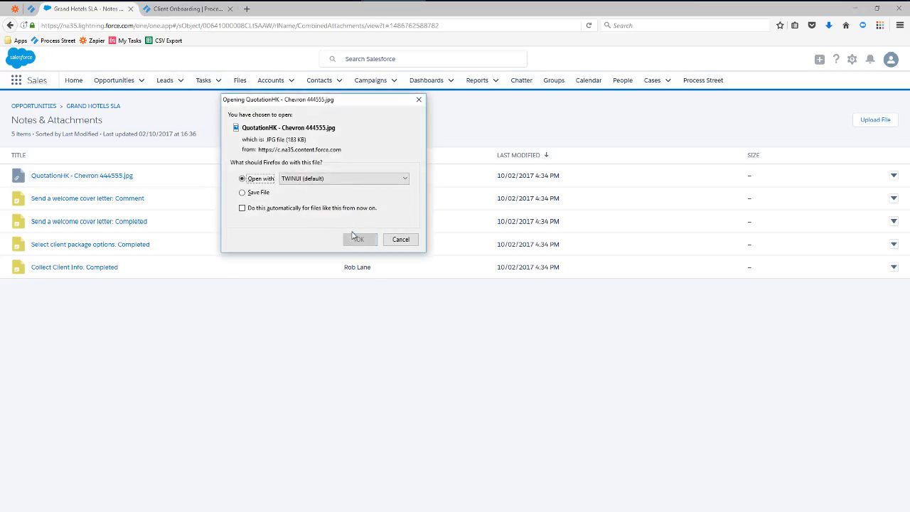
click(360, 239)
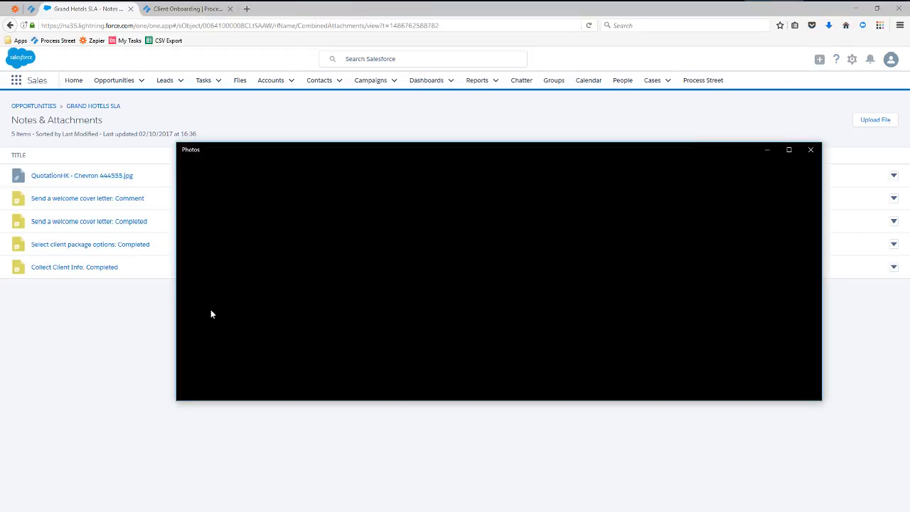
drag(175, 306, 228, 307)
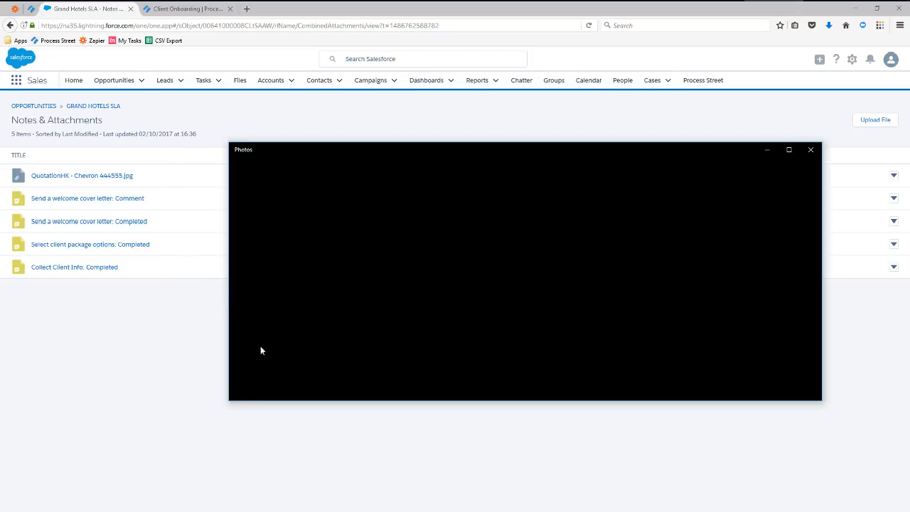
click(140, 356)
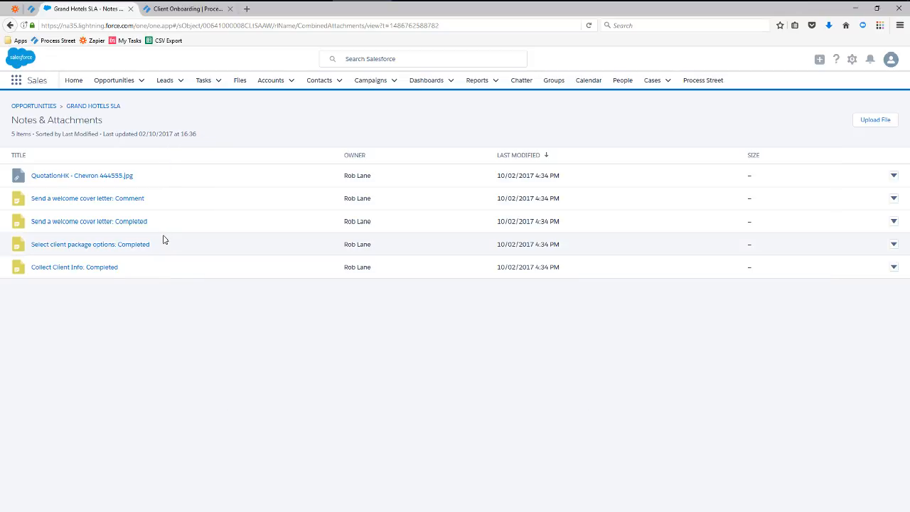
click(86, 203)
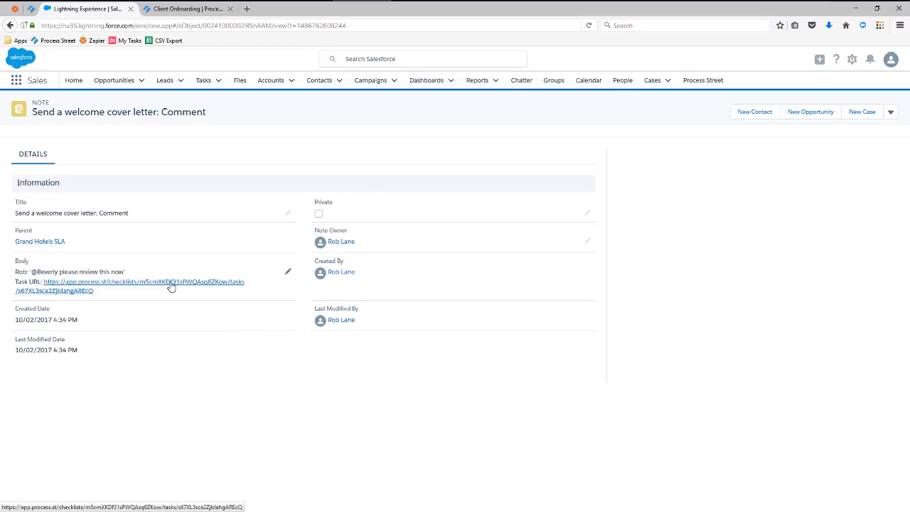
click(114, 79)
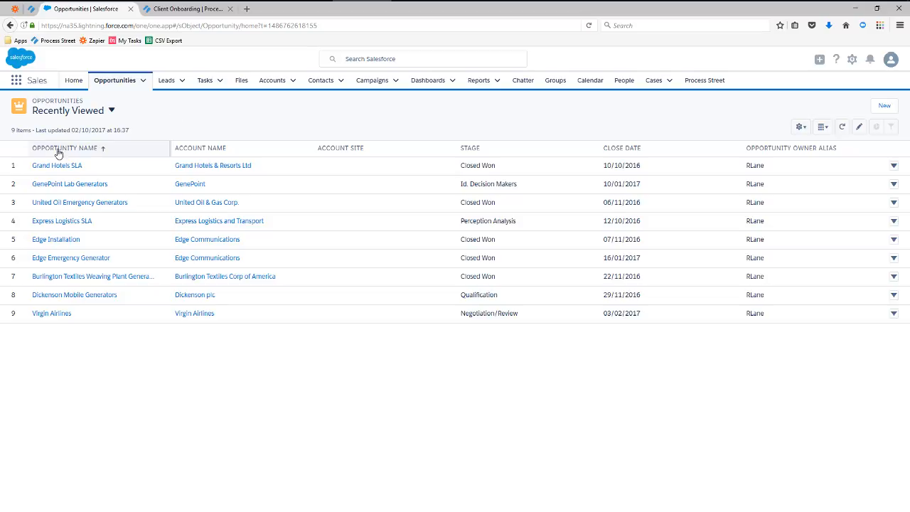
Confirm Grand Hotels SLA offers the Client Onboarding Checklist action, then open the Leads list.
click(42, 166)
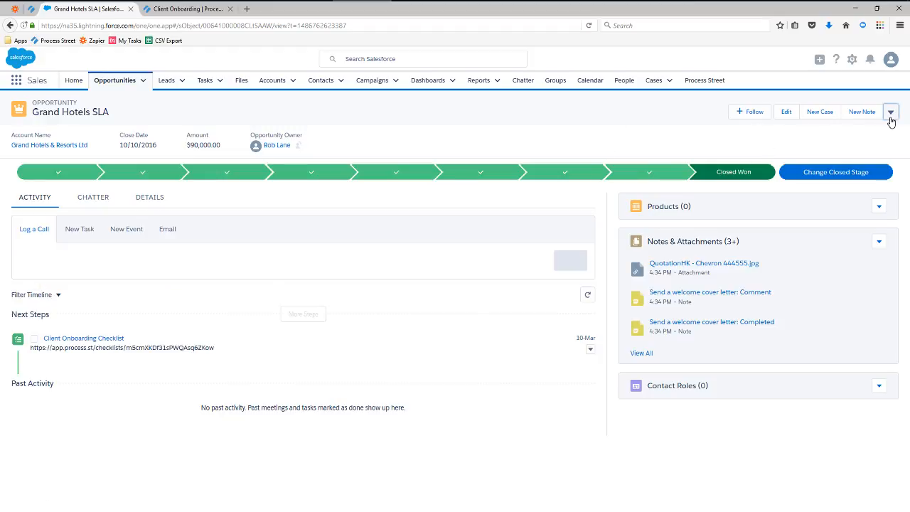
click(891, 113)
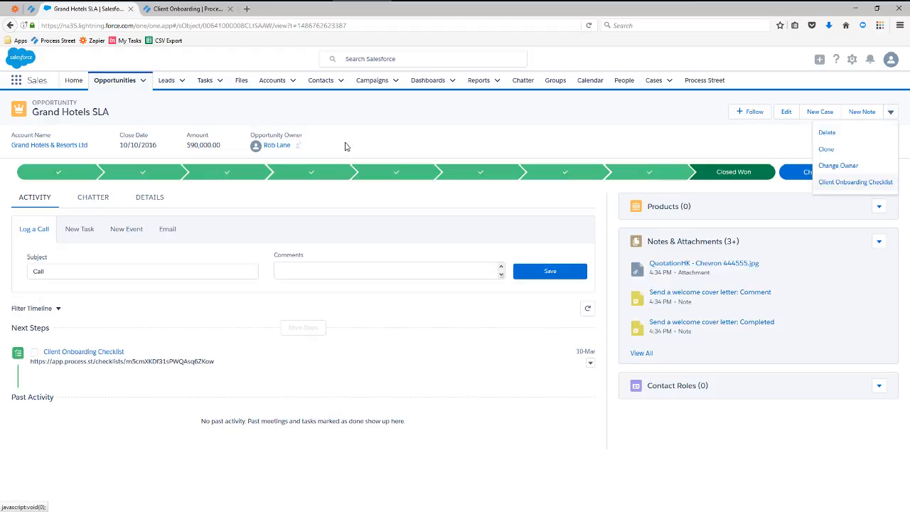
click(167, 83)
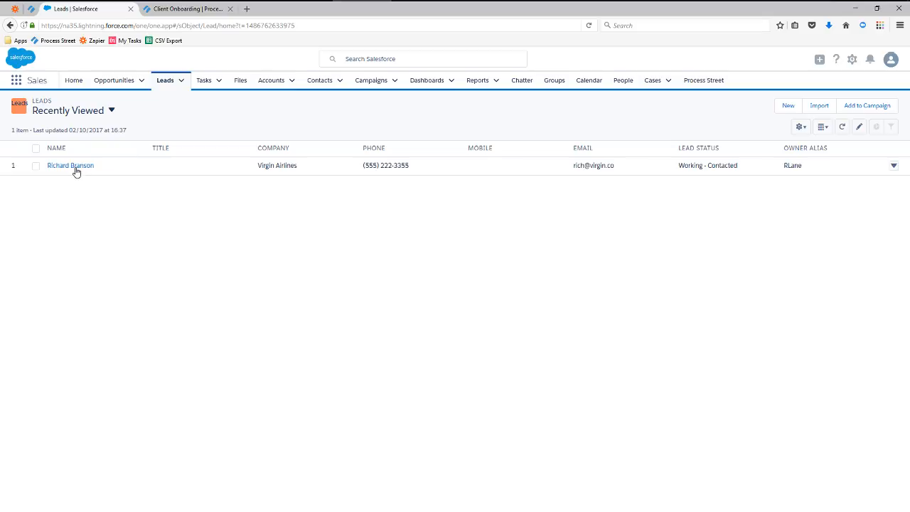
Launch the BANT Prequal Checklist from the Virgin Airlines lead and continue to Process Street.
click(75, 166)
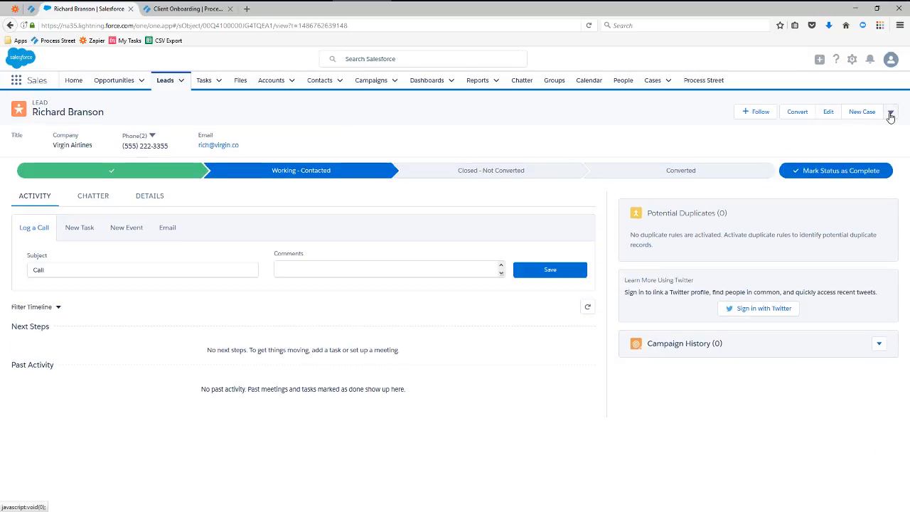
click(891, 112)
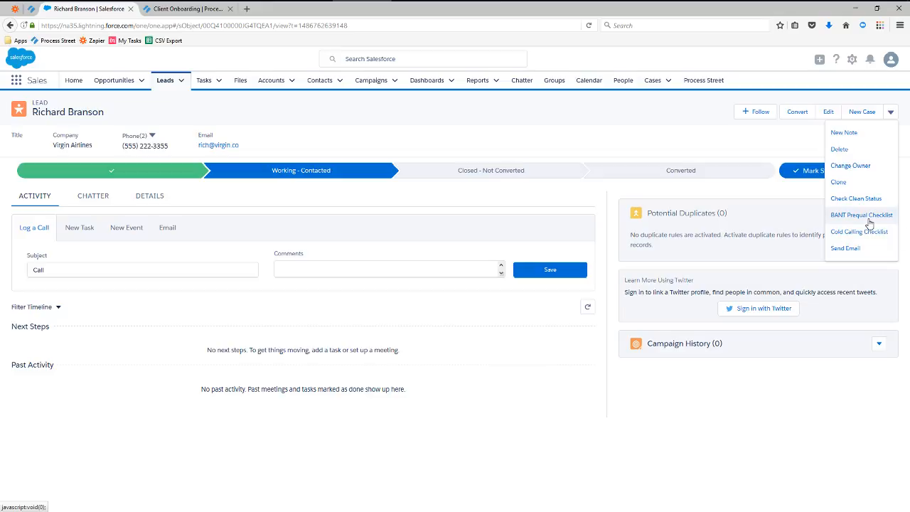
click(869, 218)
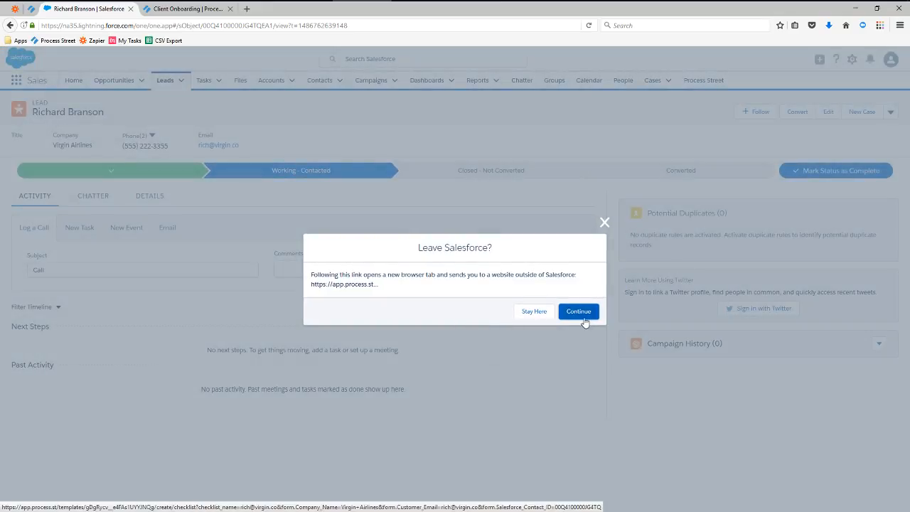
click(583, 314)
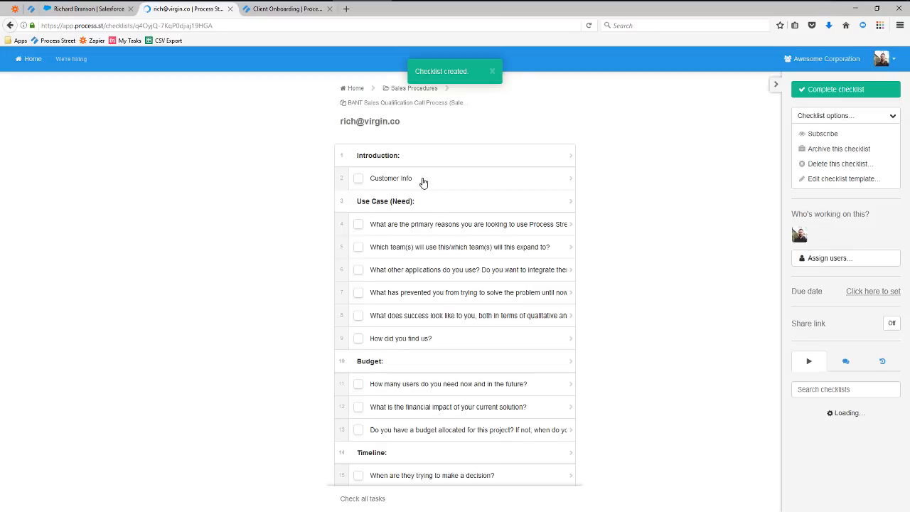
Check the Customer Info task's prefilled Virgin Airlines customer email, then return to the Salesforce lead.
click(423, 183)
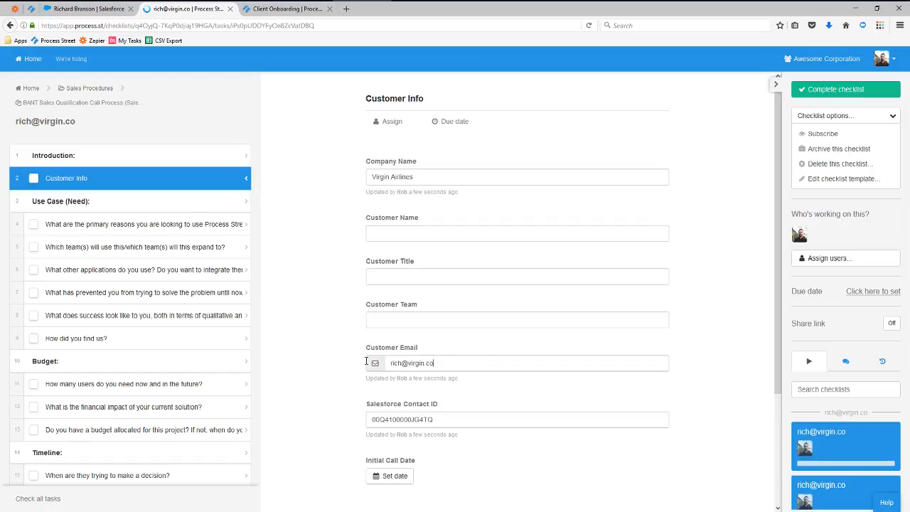
triple_click(438, 362)
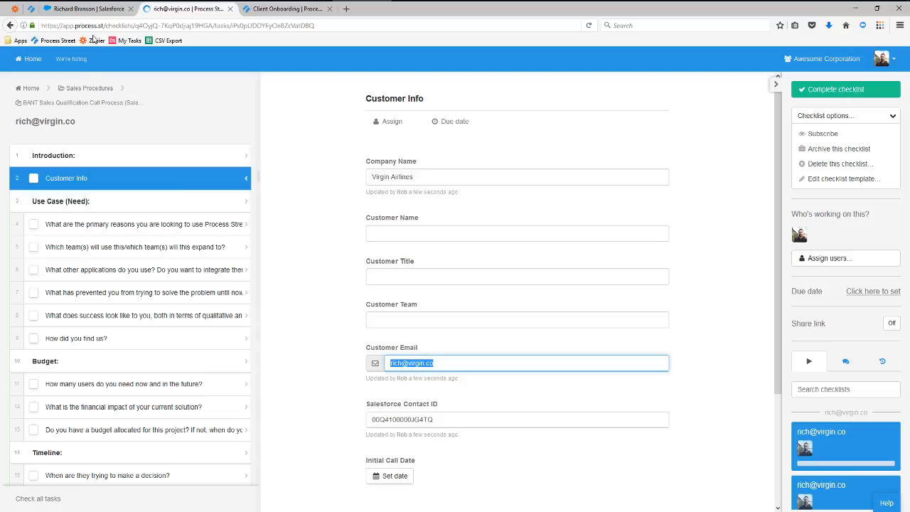
click(82, 9)
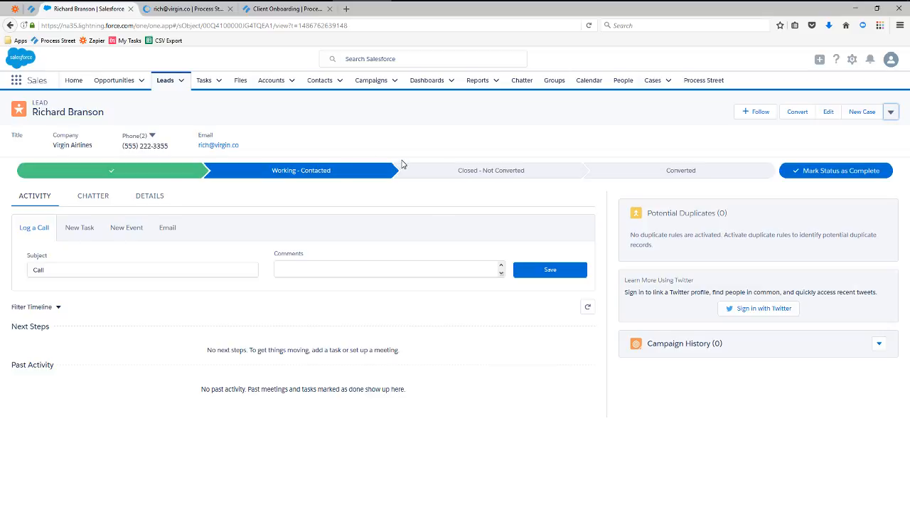
Open the Run checklist link settings for the Client Onboarding template from its More menu.
click(268, 9)
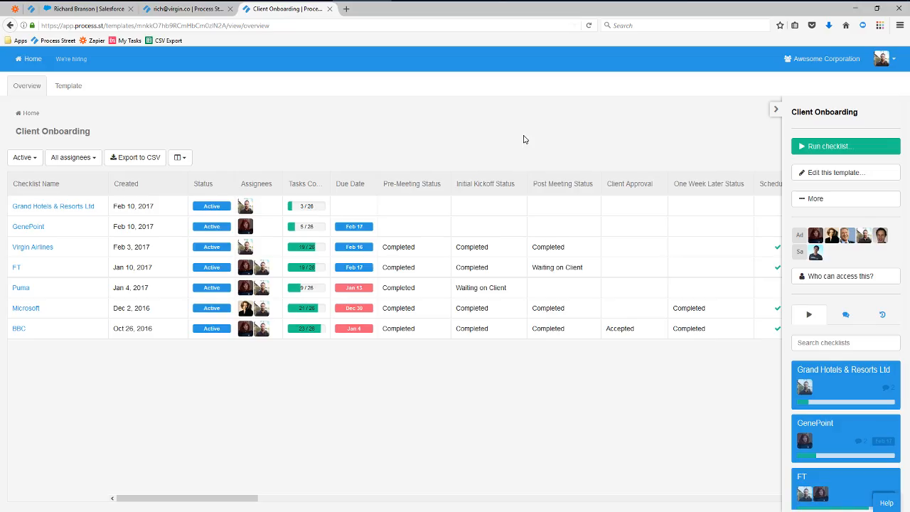
click(72, 91)
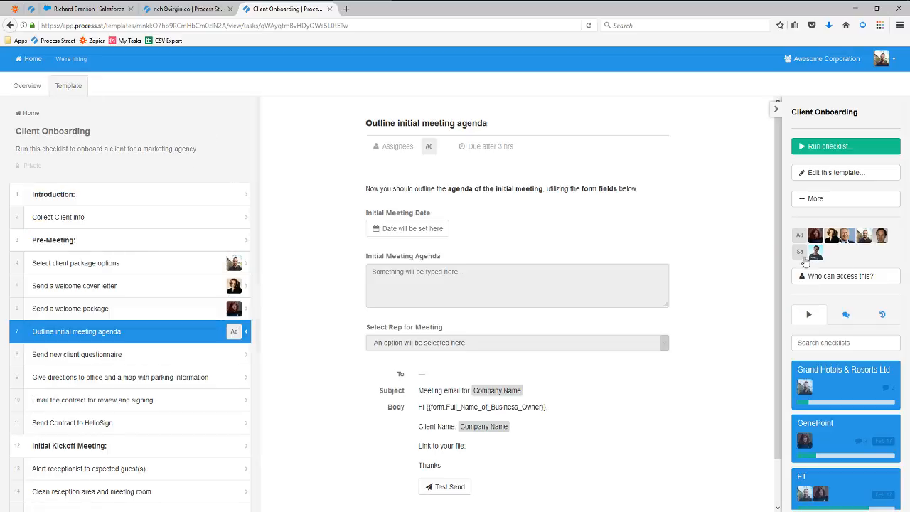
click(813, 202)
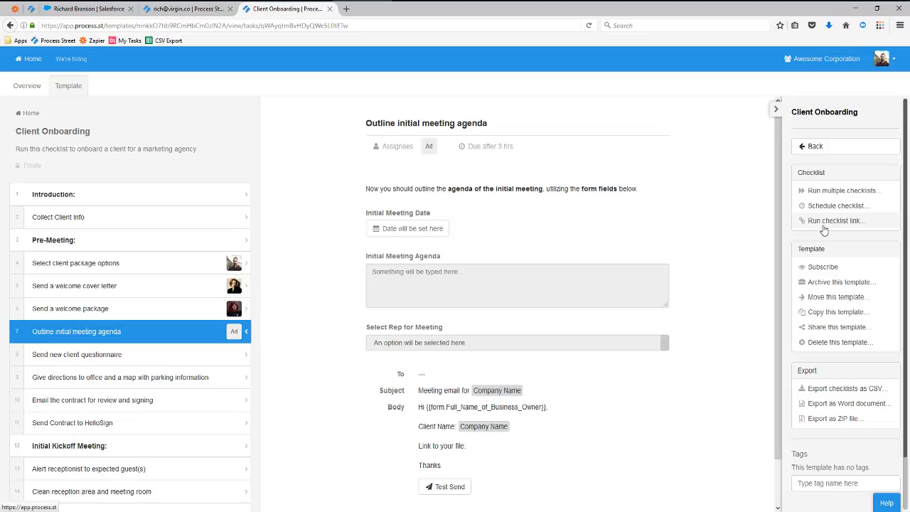
click(834, 221)
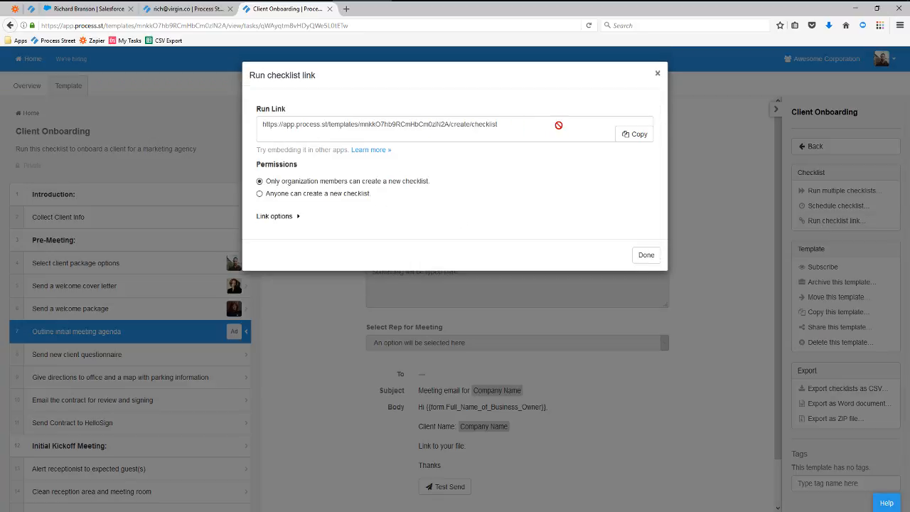
Add checklist_name and form.Client_Email as variables on the Client Onboarding run link.
click(289, 218)
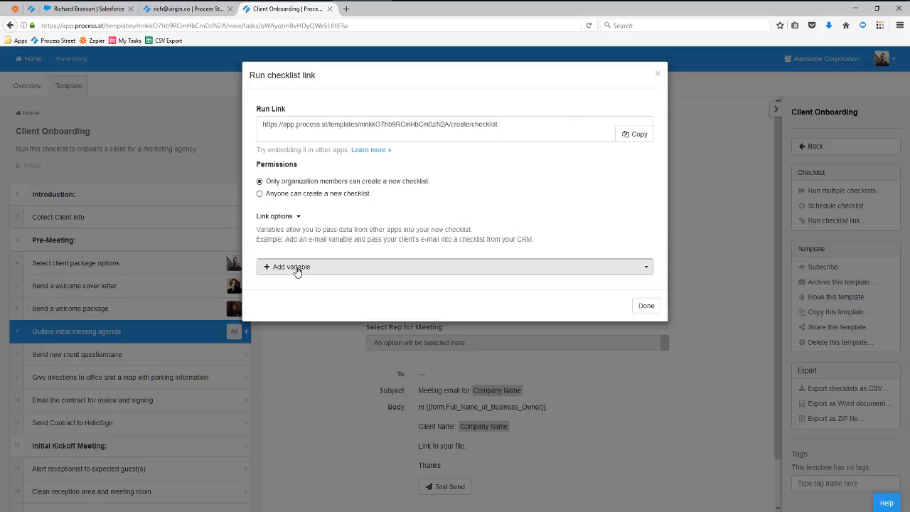
click(326, 277)
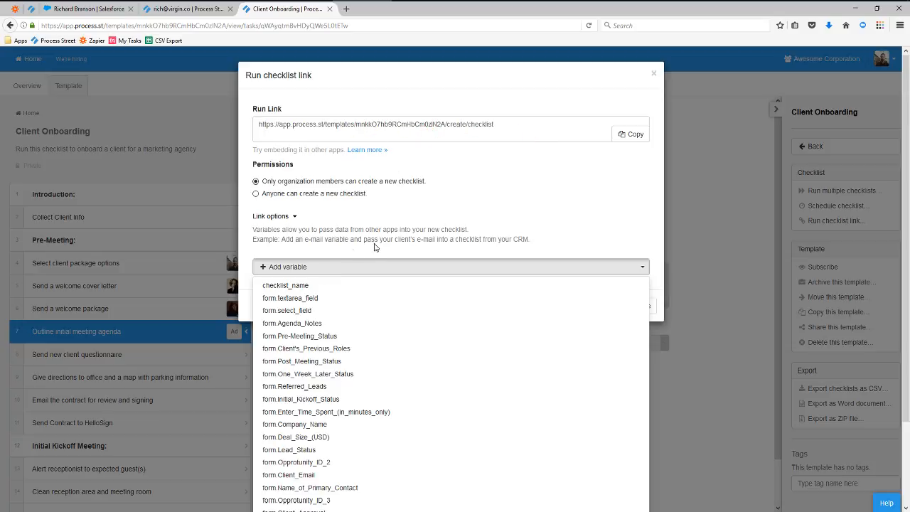
click(288, 285)
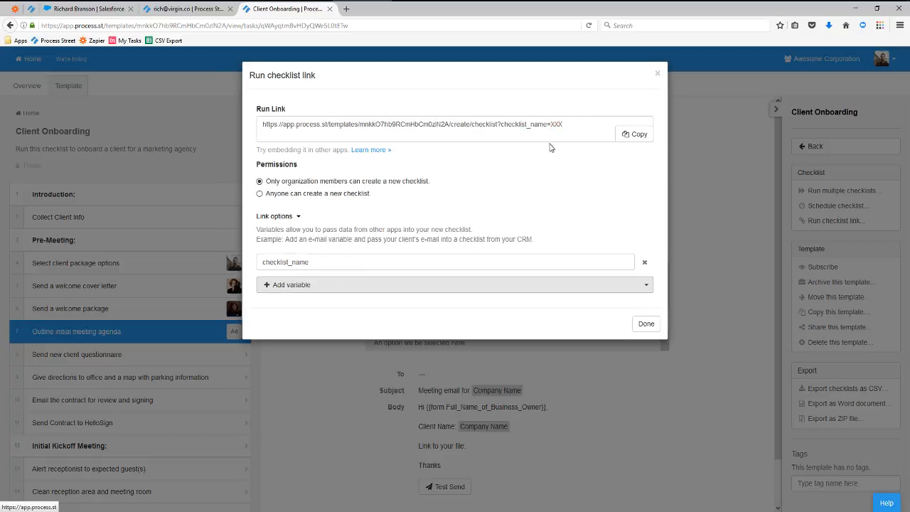
click(402, 291)
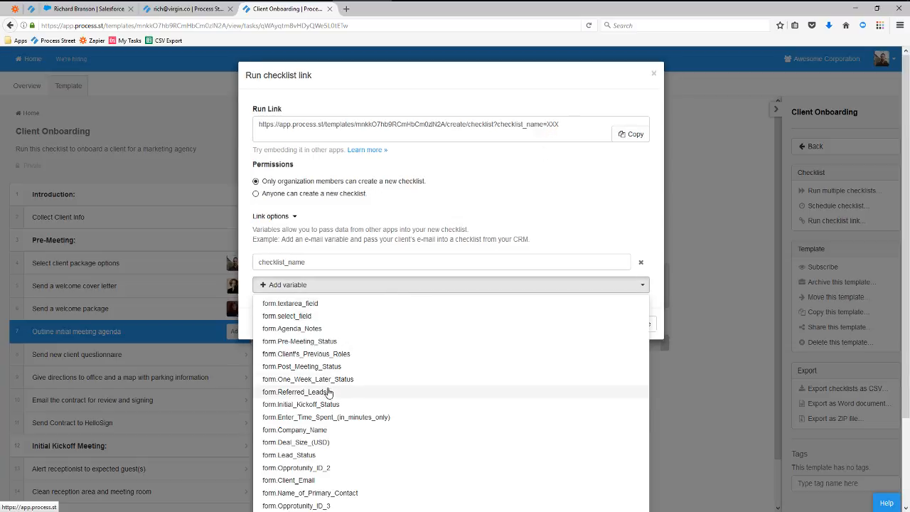
scroll(327, 402, down, 1)
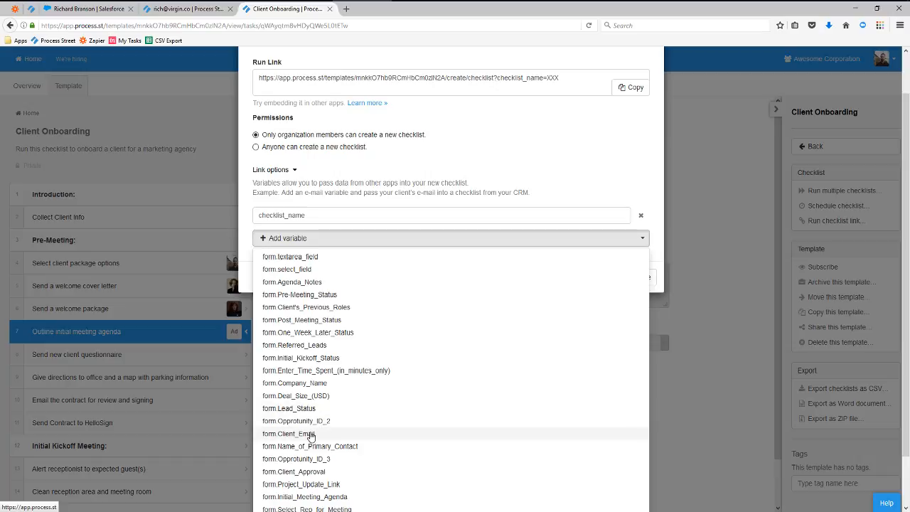
click(312, 433)
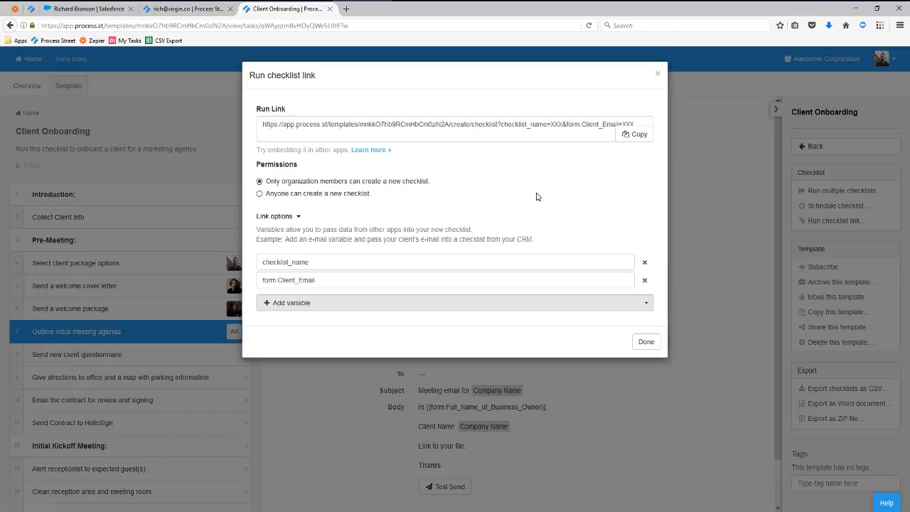
Copy the updated run link and close the Run checklist link dialog.
click(636, 136)
click(638, 137)
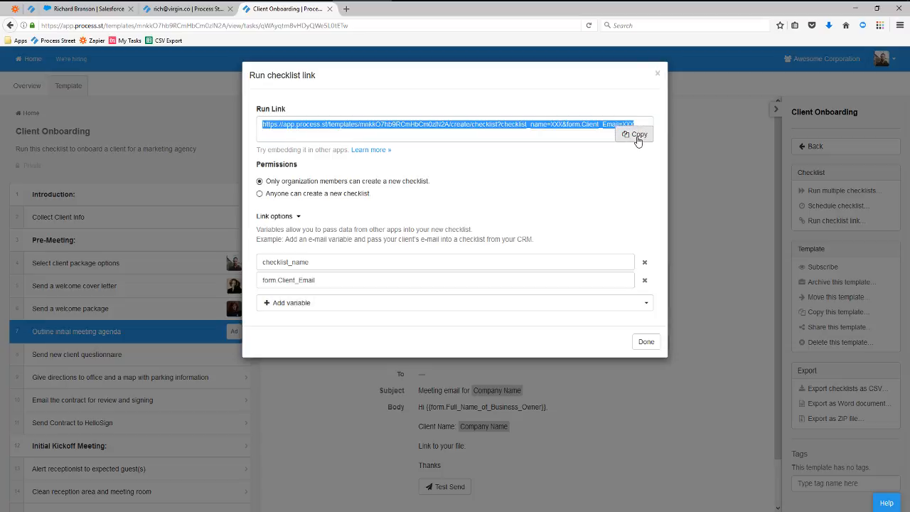
click(656, 74)
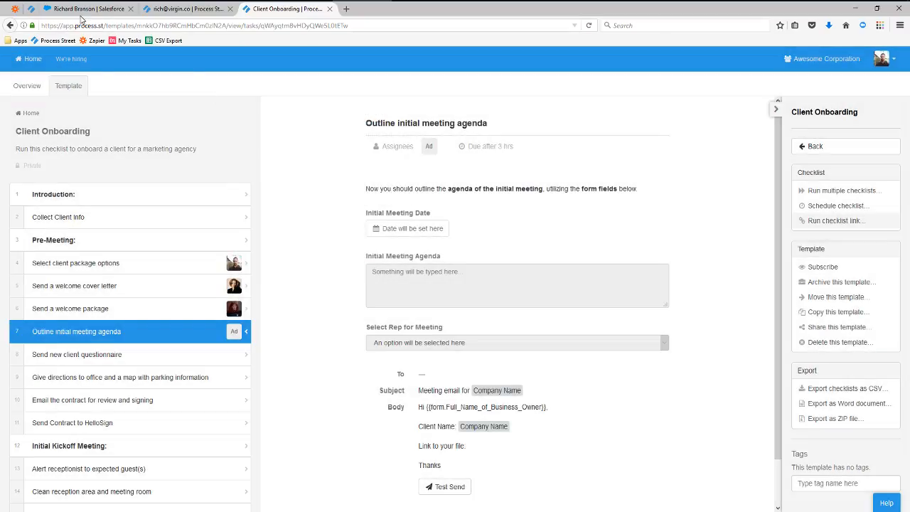
Go to the Lead object's Buttons, Links, and Actions and start a New Custom Button or Link.
click(83, 10)
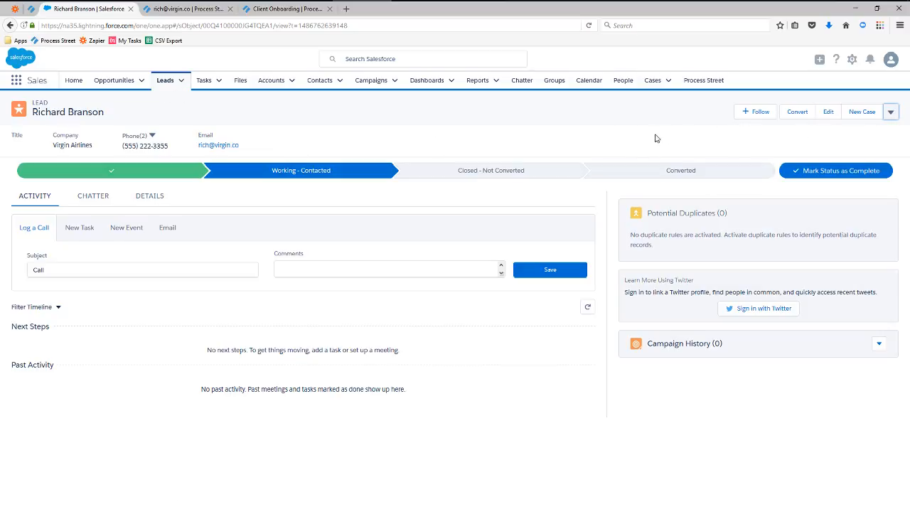
click(852, 59)
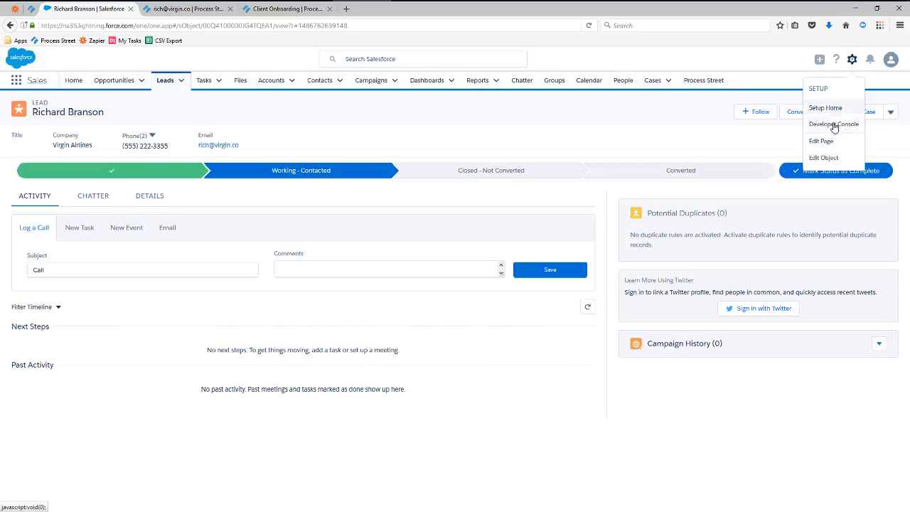
click(825, 158)
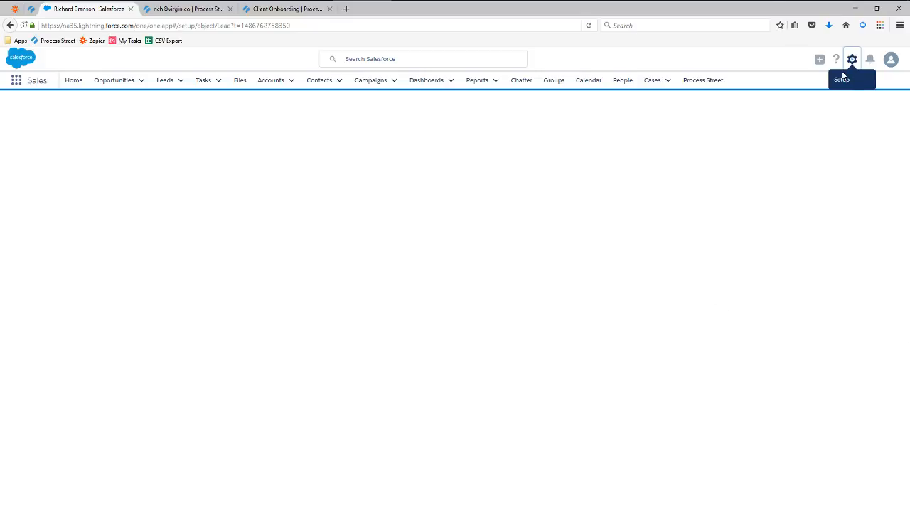
click(776, 1)
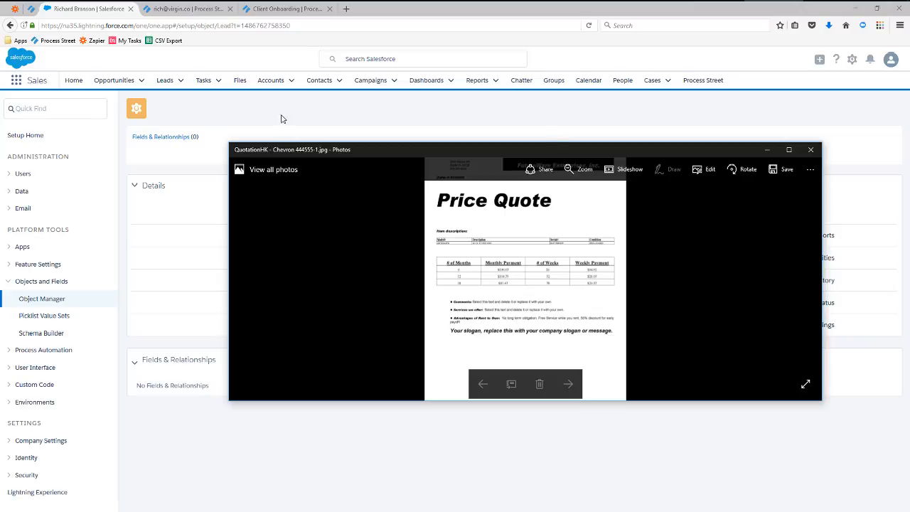
click(768, 151)
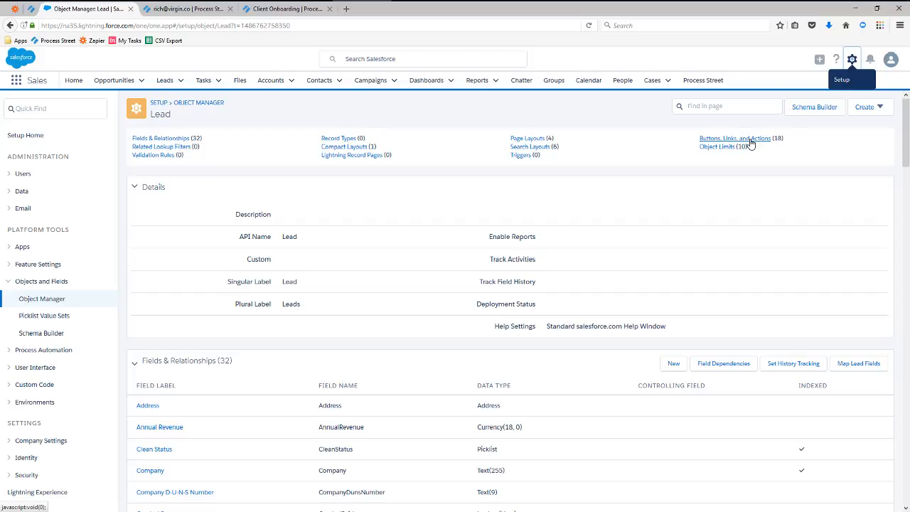
click(751, 139)
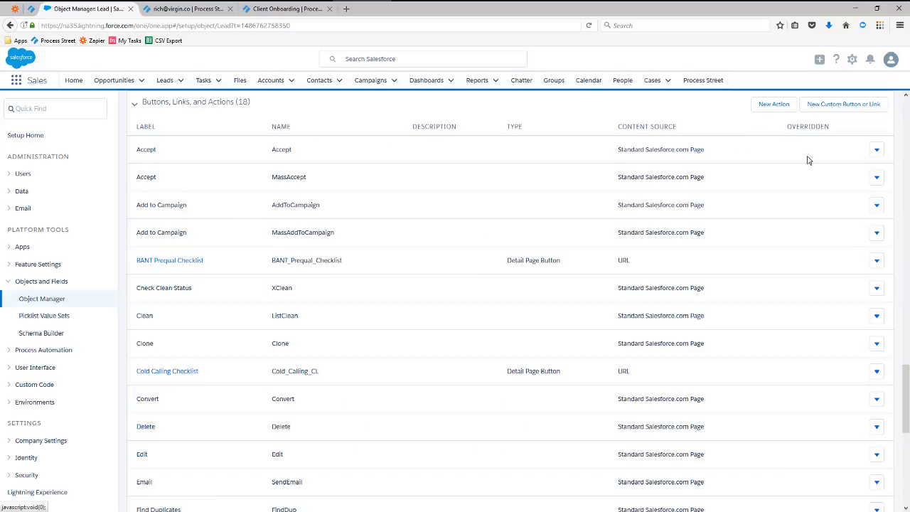
click(842, 107)
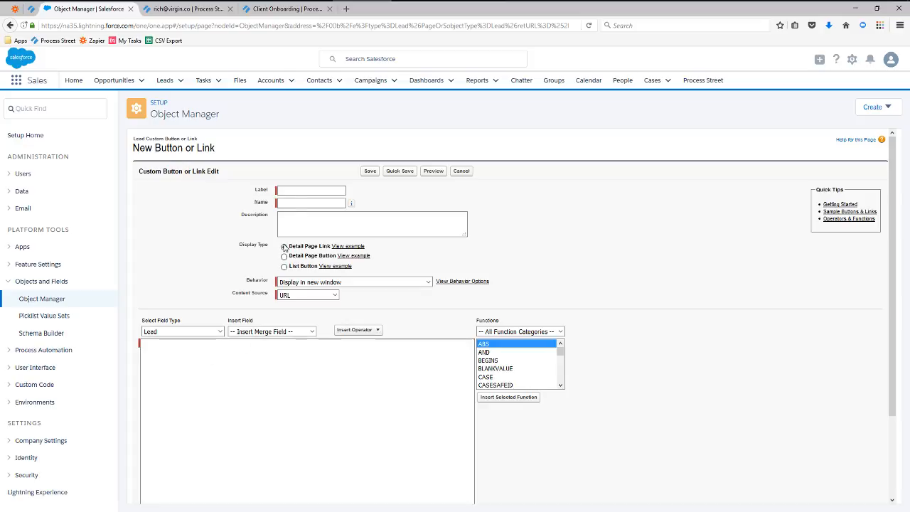
Label the new Lead link 'Client OB' so its name fills in as Client_OB.
click(303, 189)
text(C)
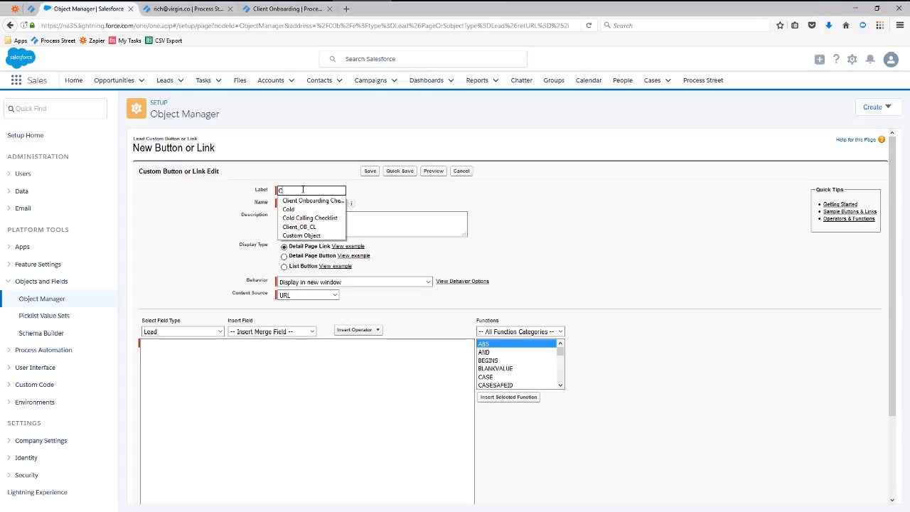
text(lie)
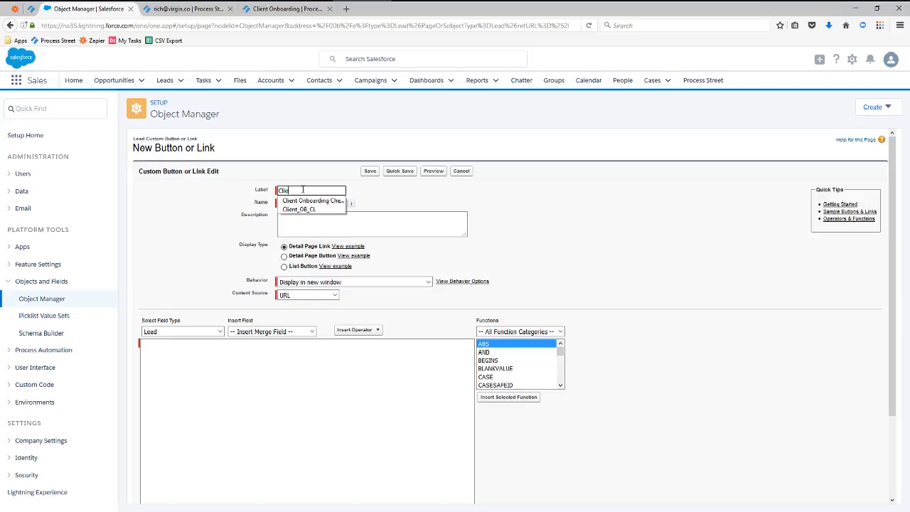
text(nt)
key(Down)
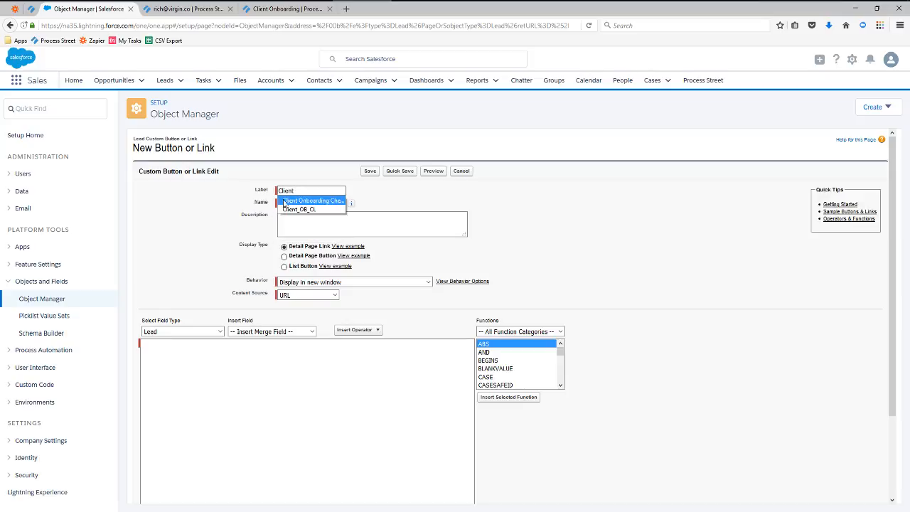
text(OB)
click(369, 197)
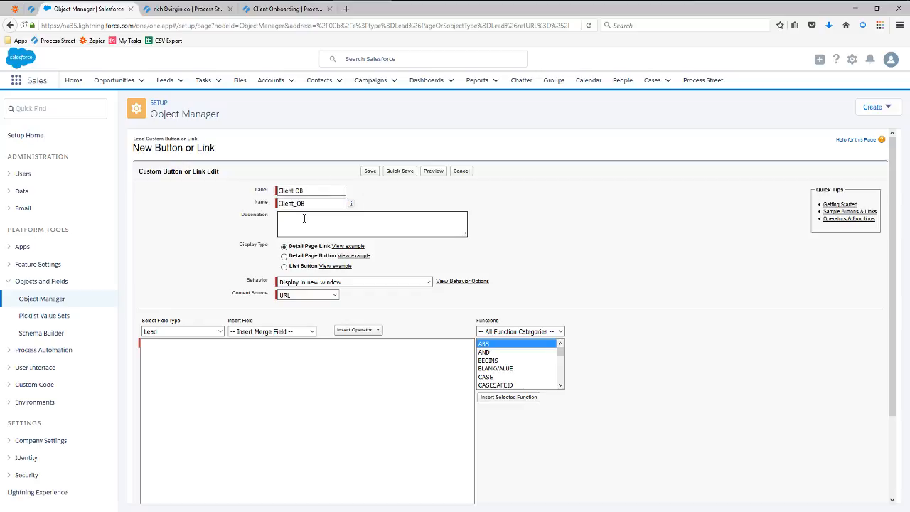
click(304, 218)
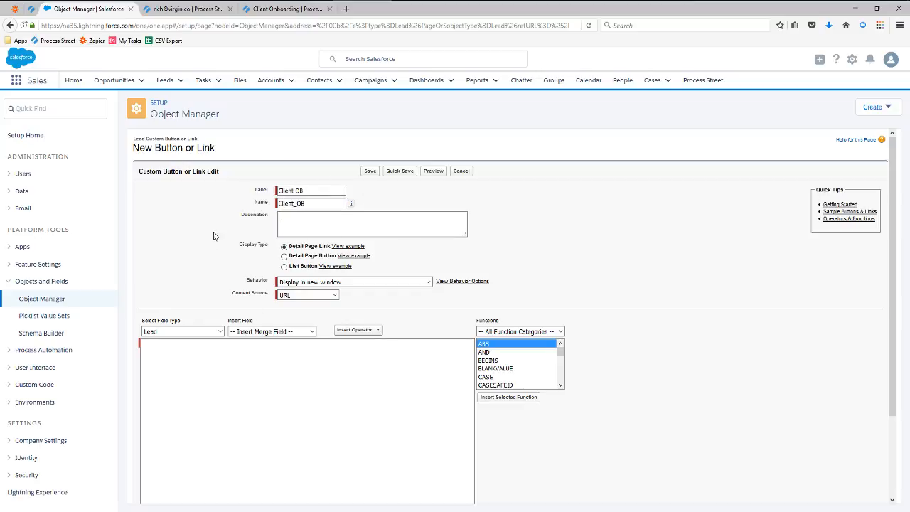
Keep 'Display in new window' behavior and paste the copied run link as the URL.
click(428, 283)
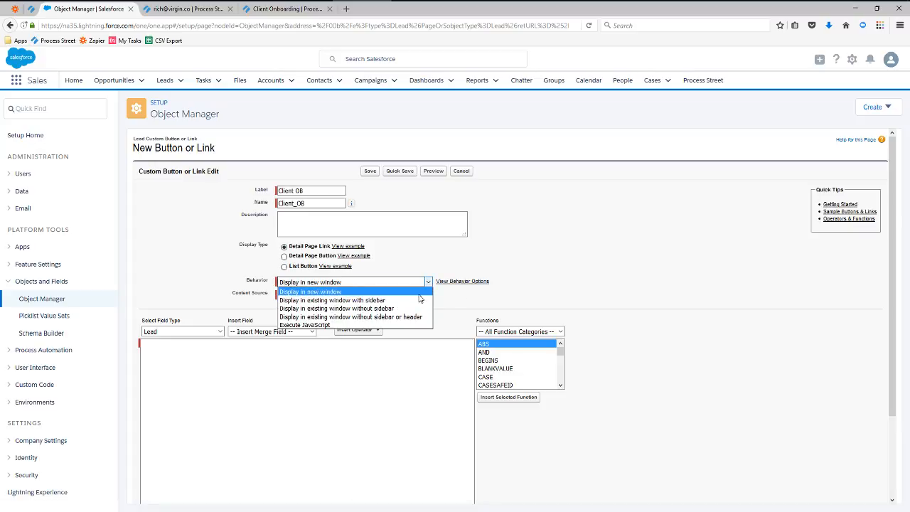
click(420, 292)
click(246, 379)
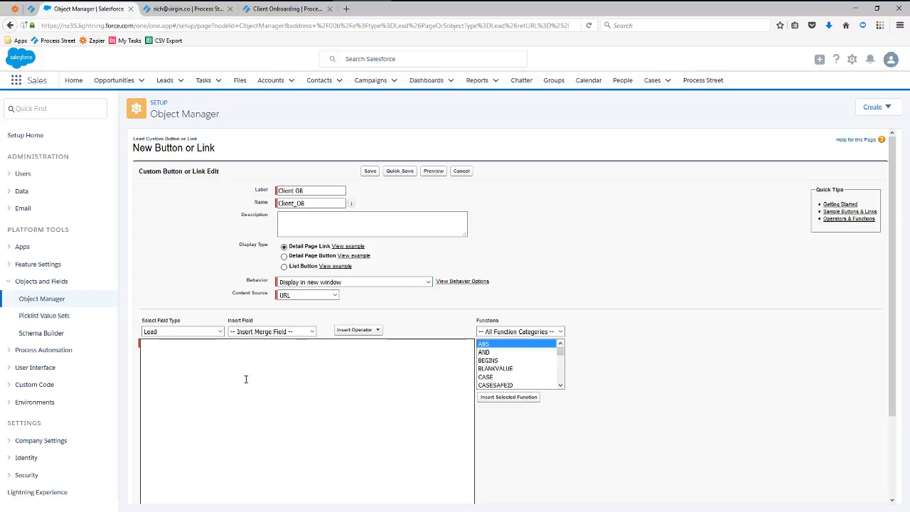
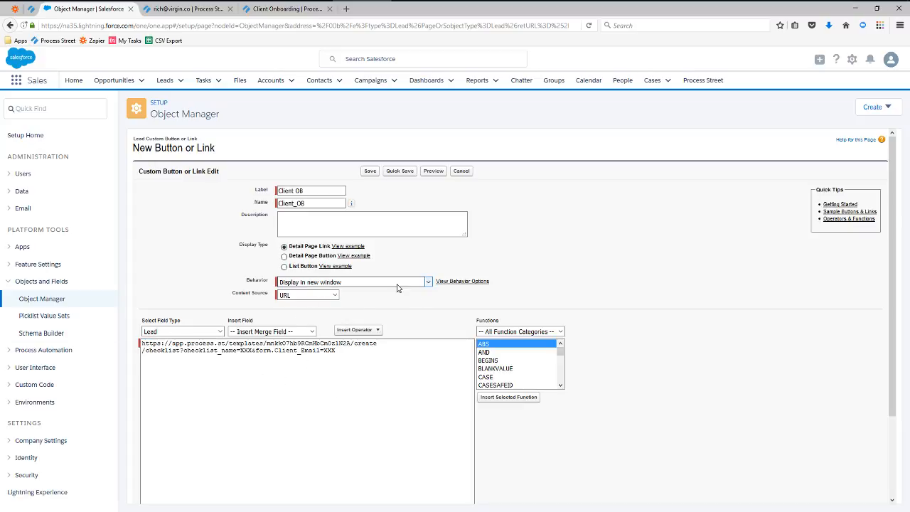
click(425, 284)
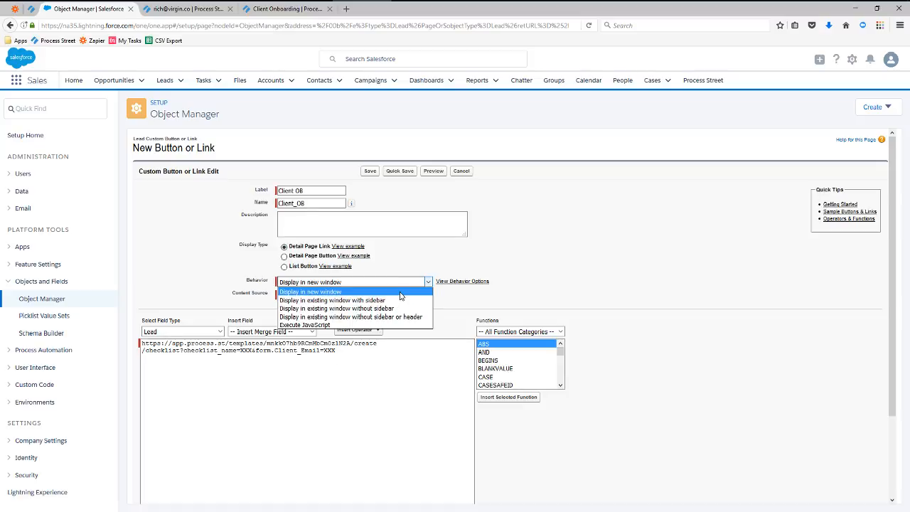
click(400, 294)
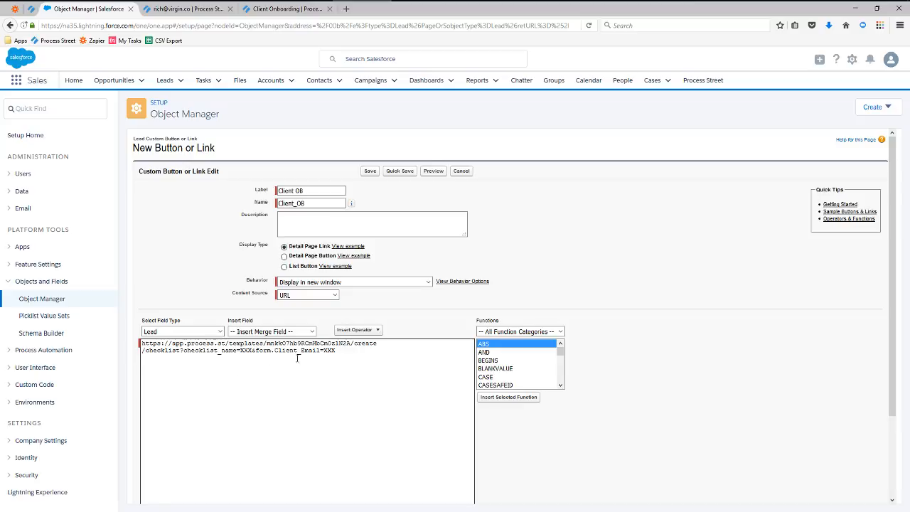
Replace the checklist_name XXX placeholder with the {!Lead.Company} merge field.
double_click(246, 351)
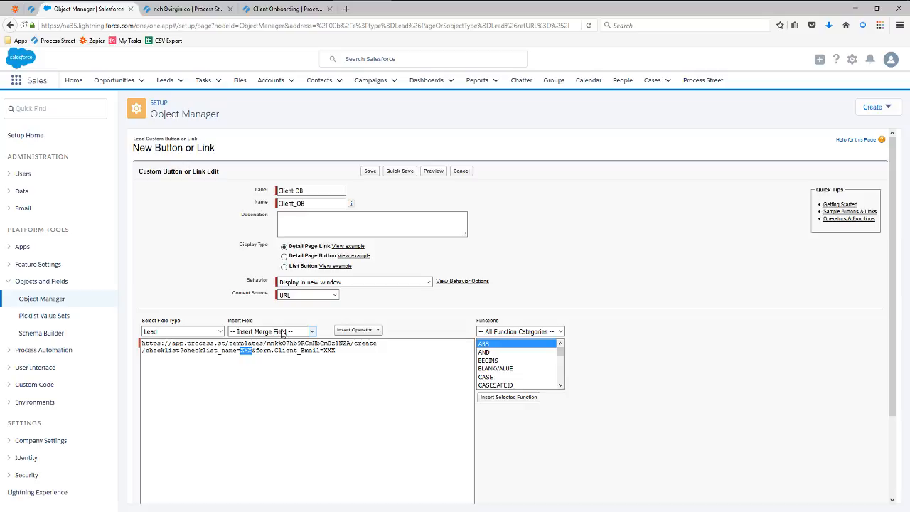
click(312, 332)
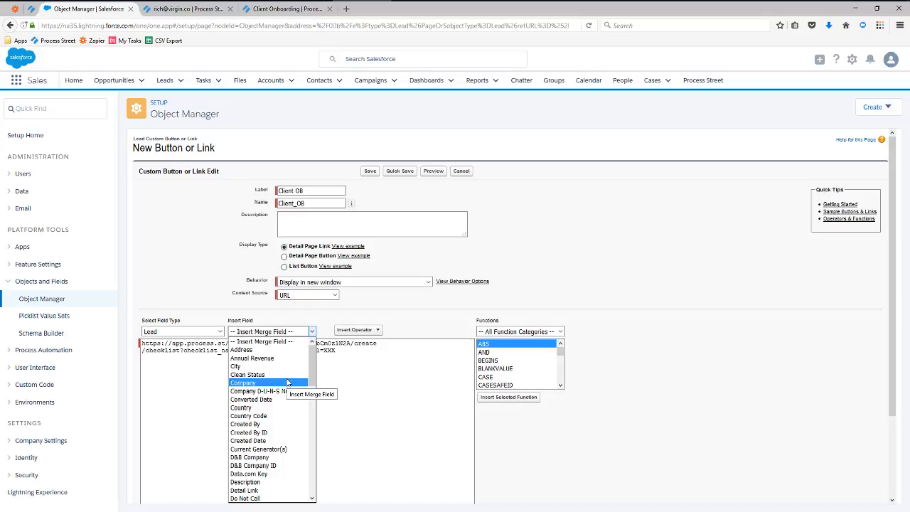
click(245, 384)
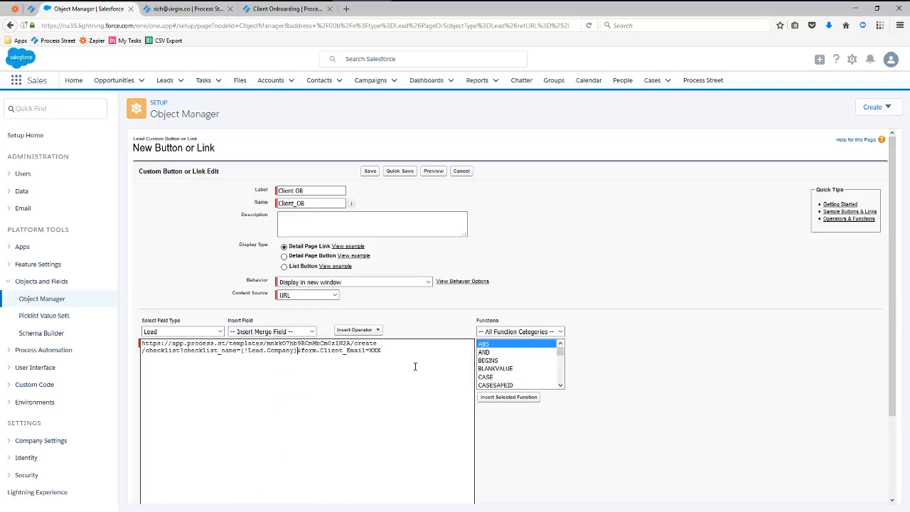
Replace the Client_Email XXX placeholder with the {!Lead.Email} merge field.
double_click(377, 351)
click(311, 332)
scroll(283, 381, down, 2)
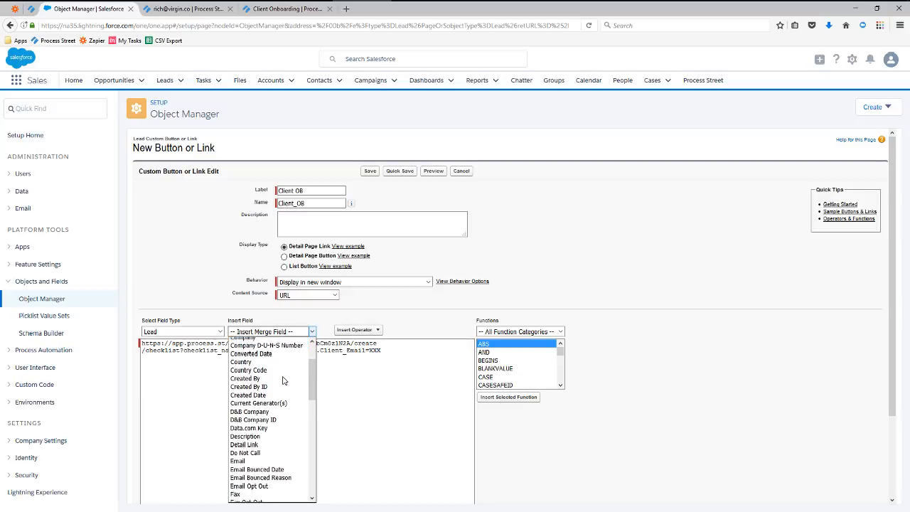
scroll(283, 381, down, 2)
click(270, 407)
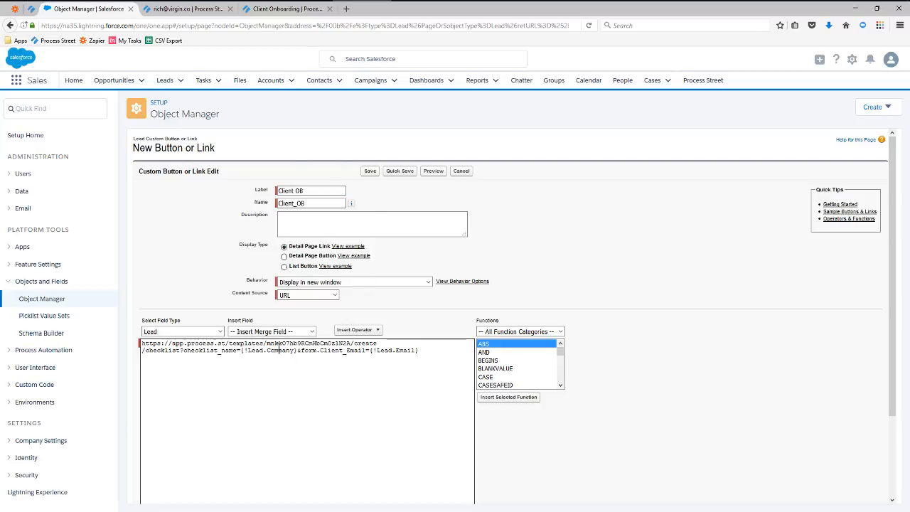
scroll(710, 357, down, 3)
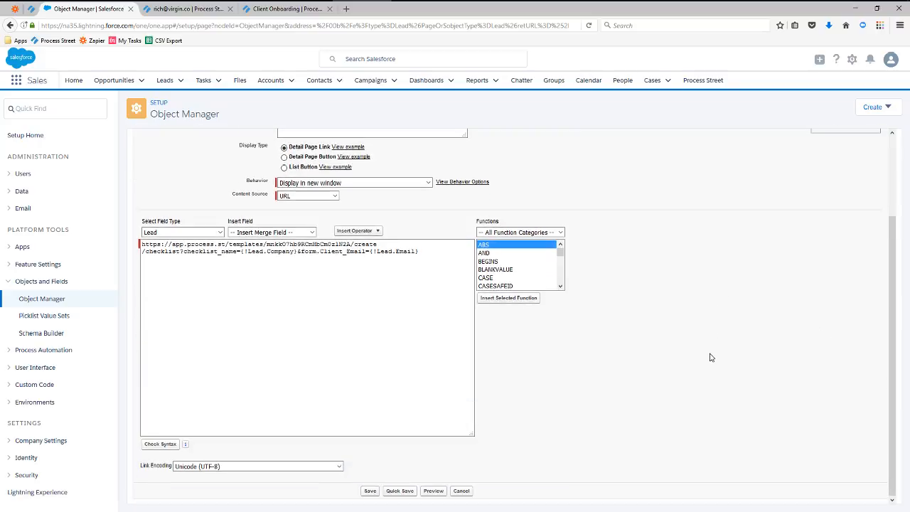
Save the Client OB link and acknowledge the page layout notice.
click(370, 491)
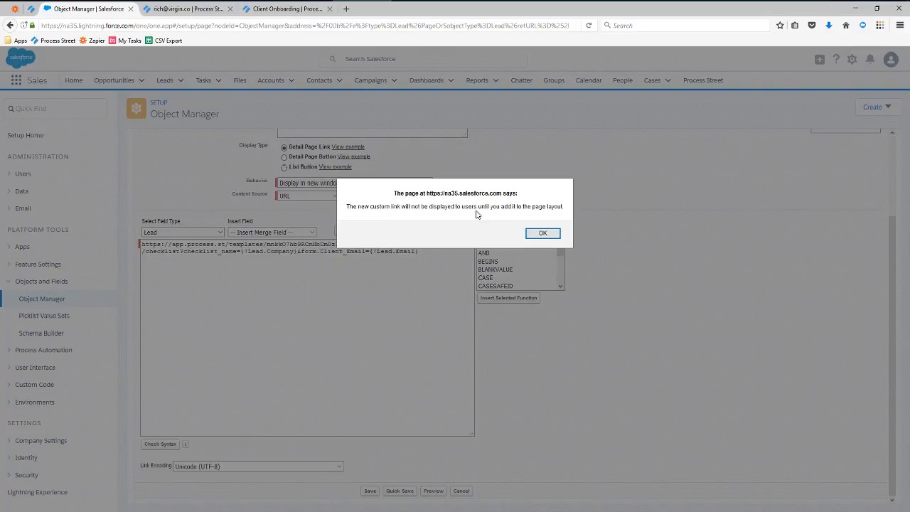
click(543, 234)
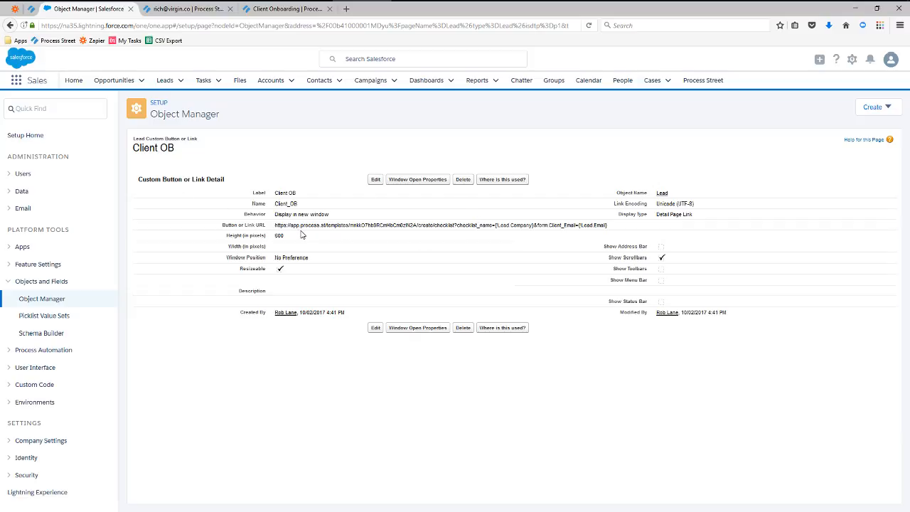
Navigate from Object Manager to the Lead object's page layouts and open Lead Layout.
click(42, 300)
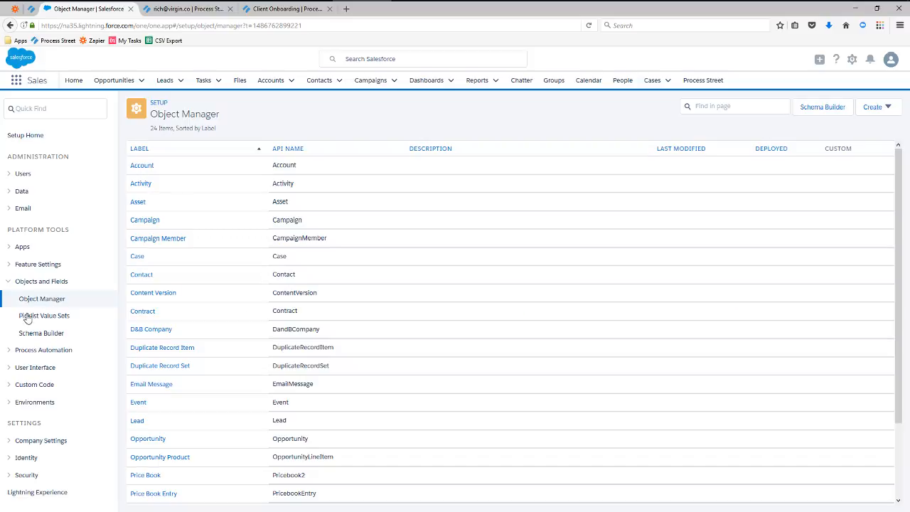
click(137, 420)
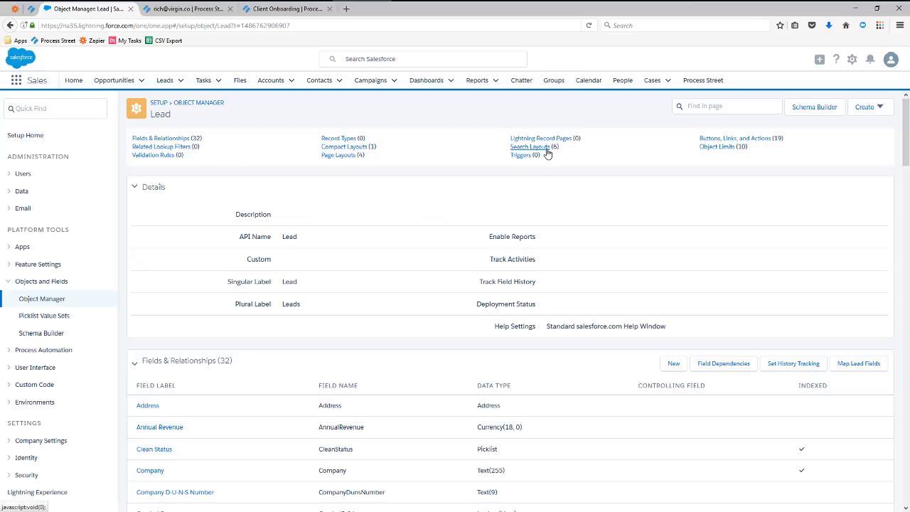
click(332, 157)
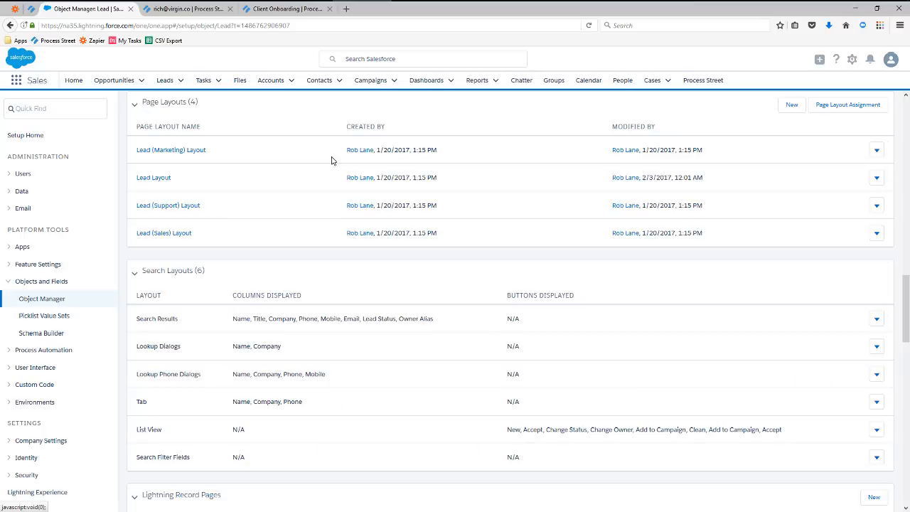
click(154, 179)
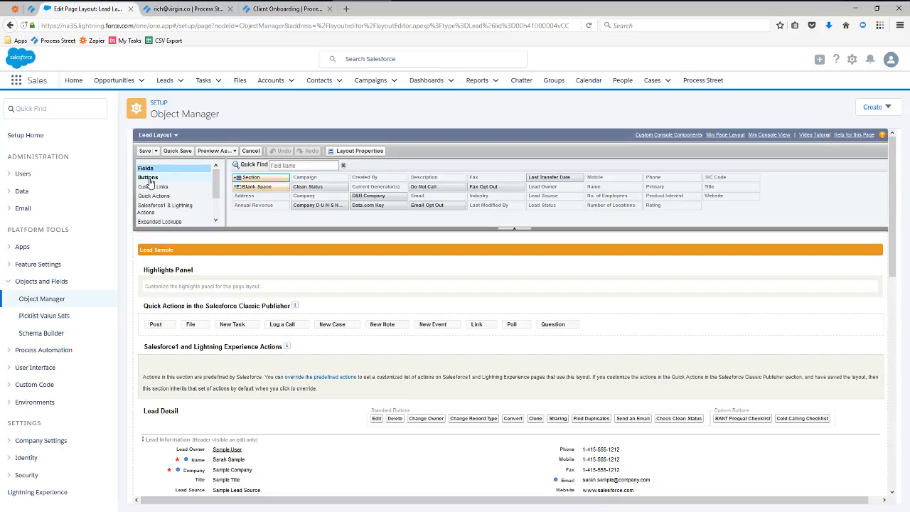
Drag Client OB from the Custom Links palette into the layout's Custom Links section and save.
click(148, 177)
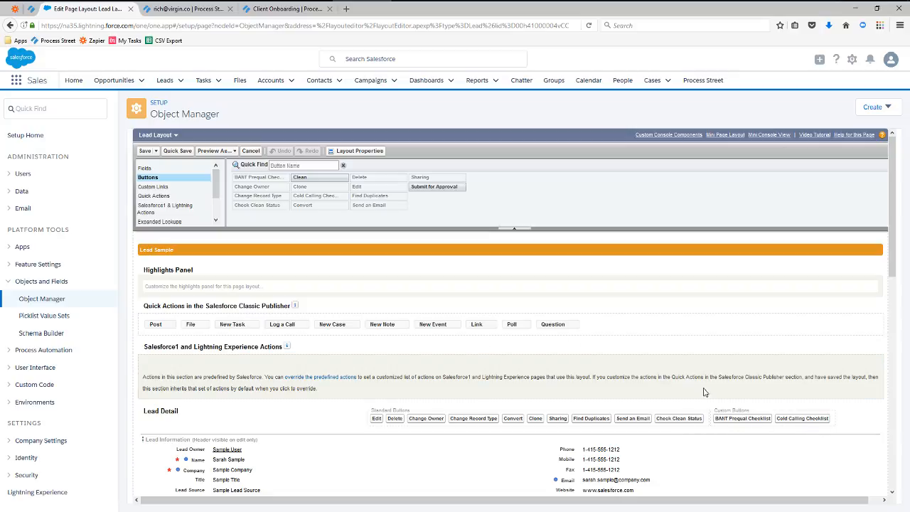
click(155, 187)
scroll(332, 218, down, 3)
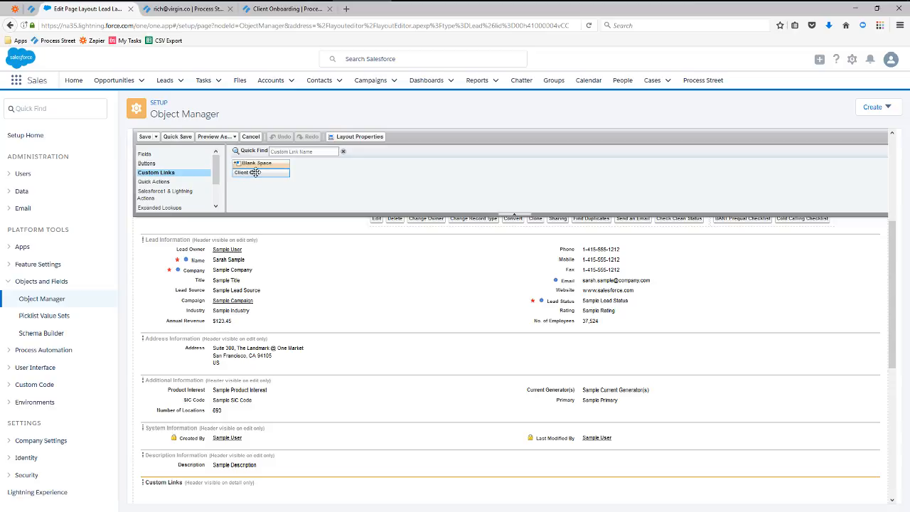
drag(255, 172, 272, 384)
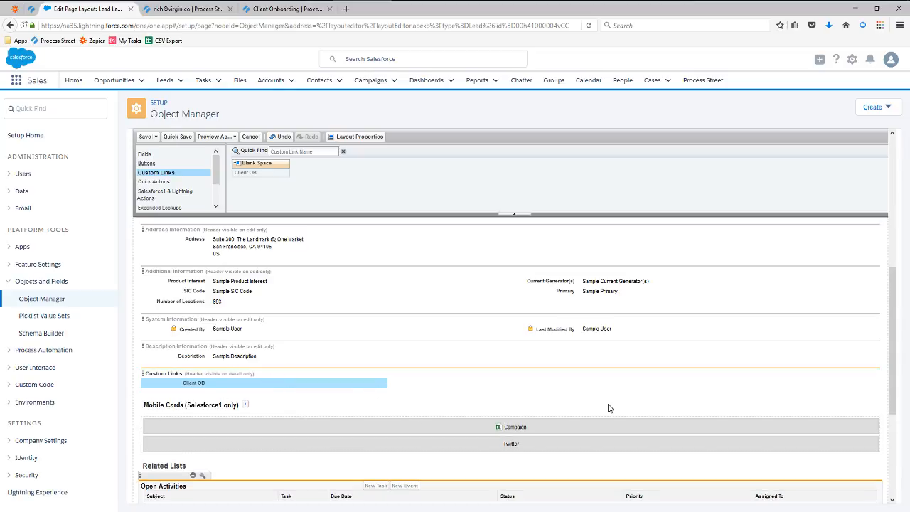
scroll(546, 389, up, 2)
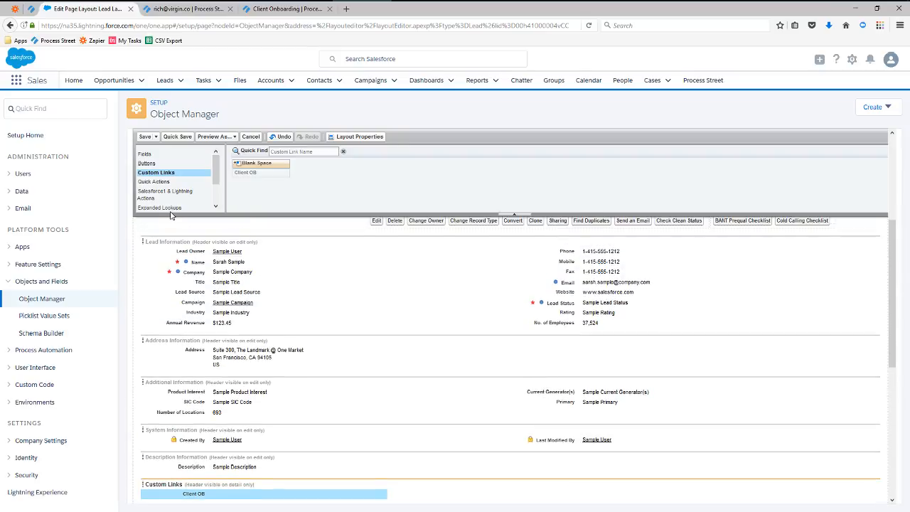
click(144, 136)
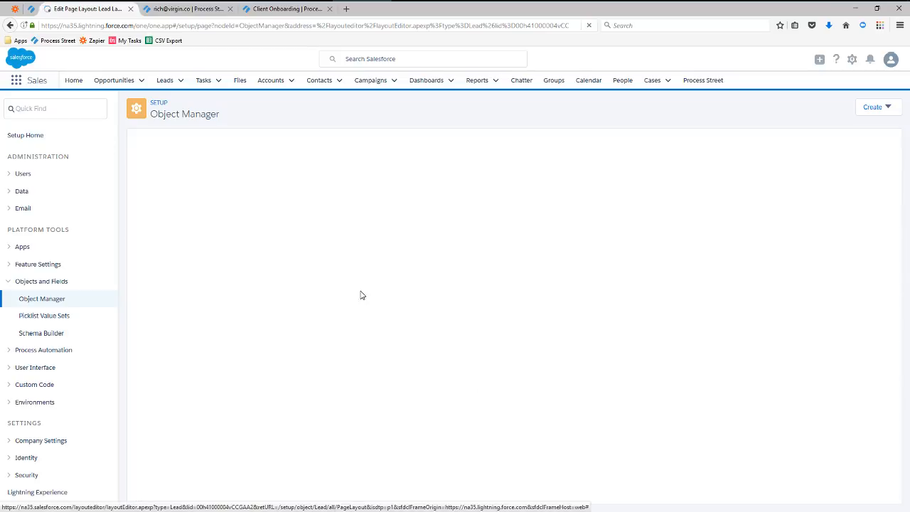
From the Leads list, open Virgin Airlines' details and find Client OB under Custom Links.
click(176, 88)
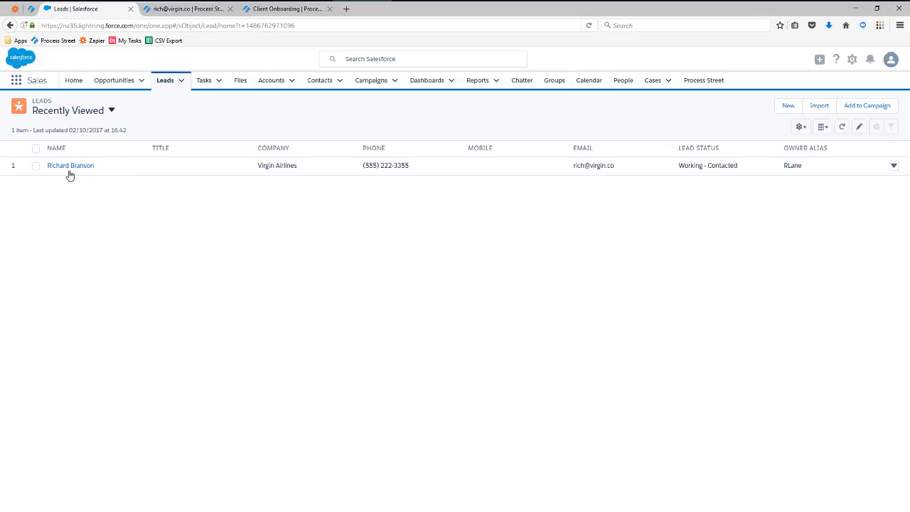
click(77, 167)
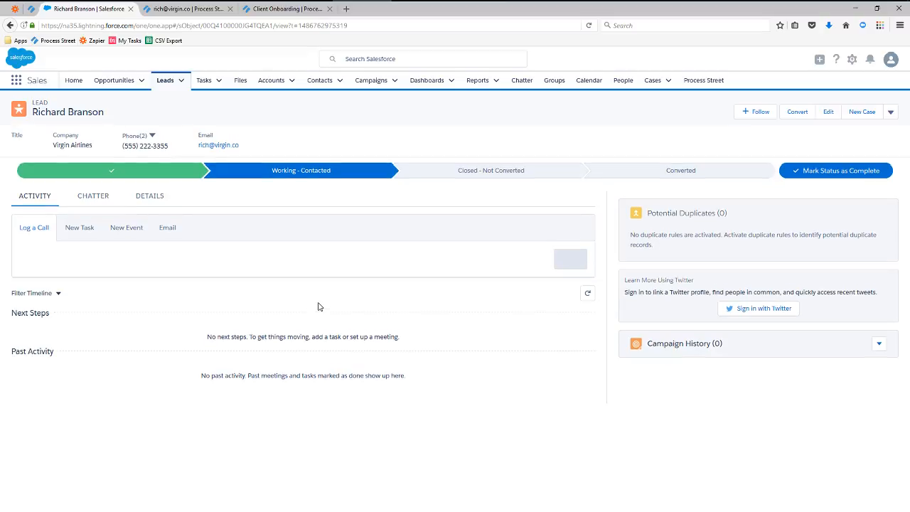
click(150, 196)
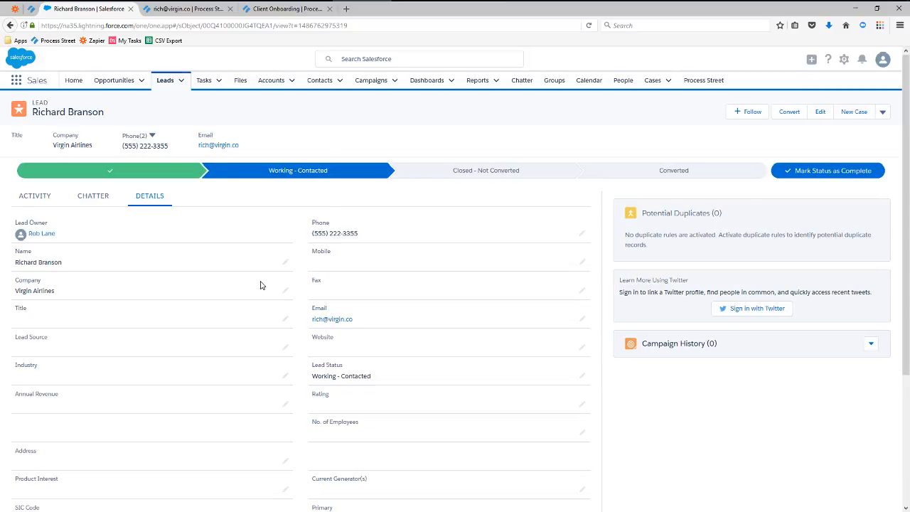
scroll(260, 285, down, 3)
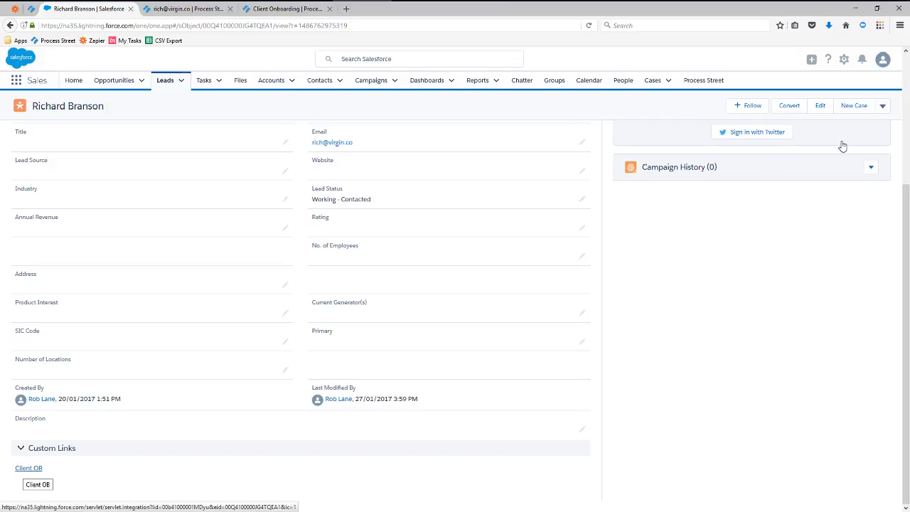
scroll(884, 112, up, 3)
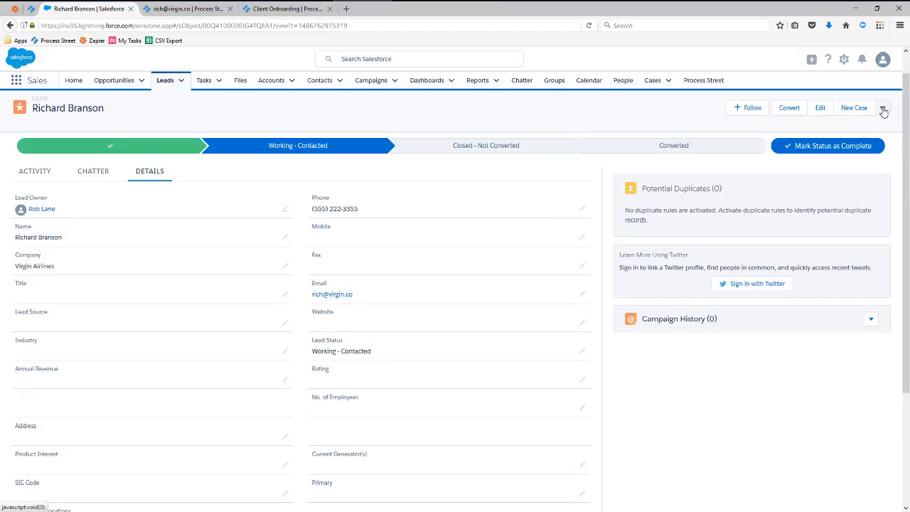
click(883, 109)
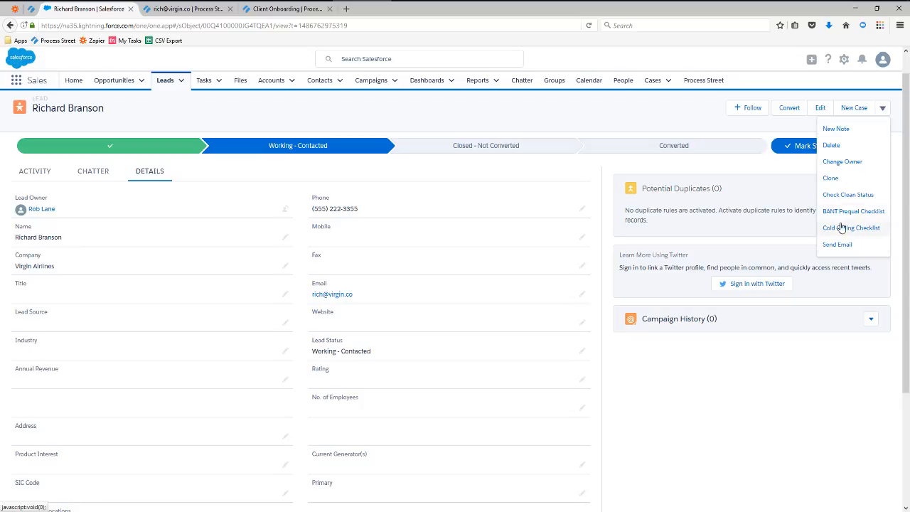
scroll(332, 296, down, 3)
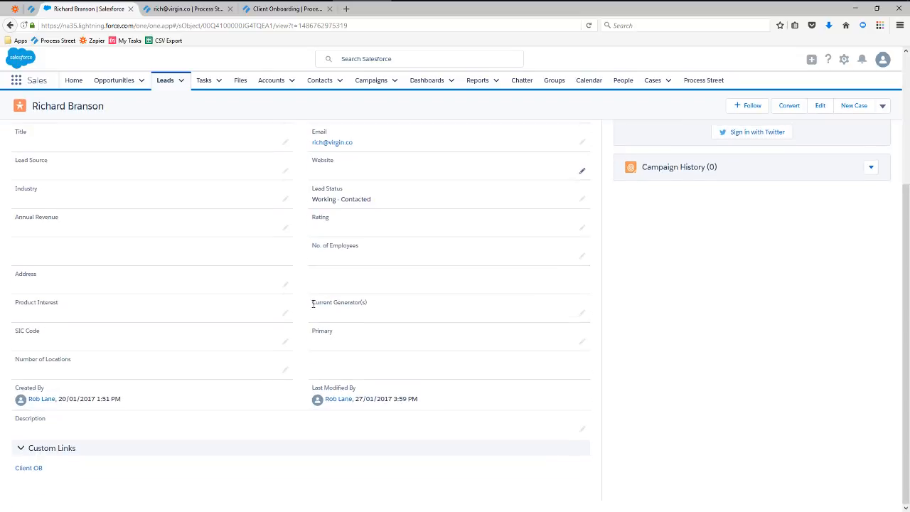
Launch the Client OB link and confirm the redirect to create the Virgin Airlines checklist.
click(29, 470)
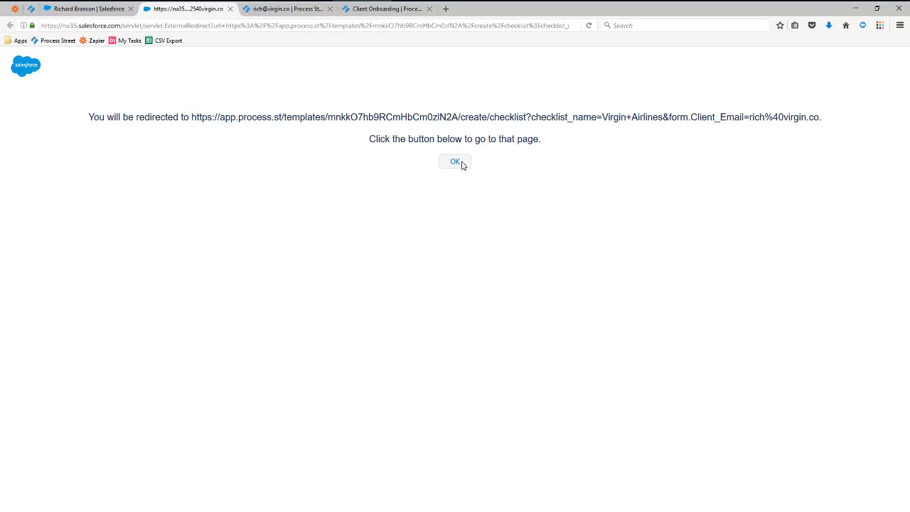
click(455, 162)
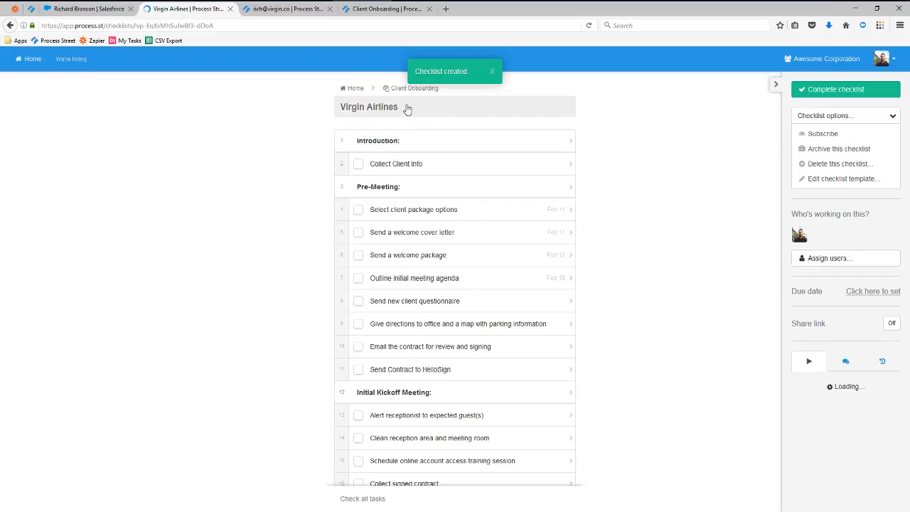
Verify the prefilled Client Email in Collect Client Info, then view the Zapier SalesForce zaps.
click(414, 167)
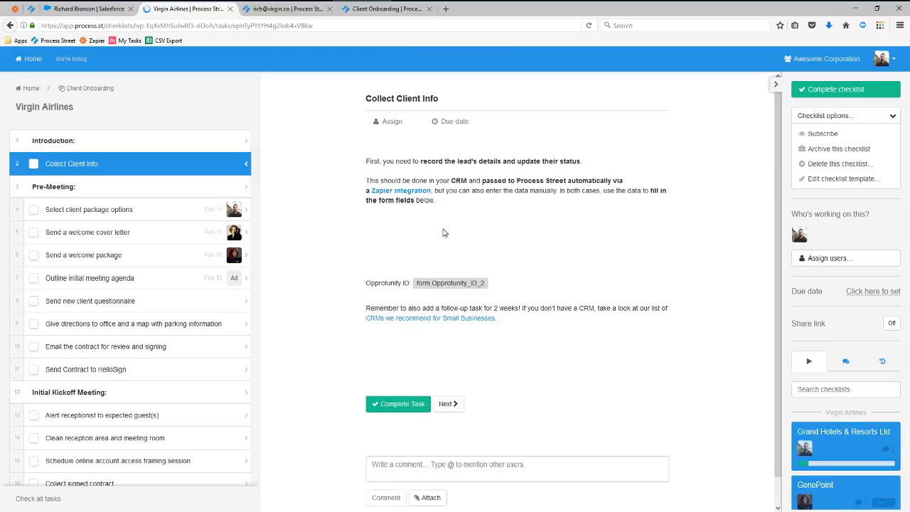
scroll(506, 211, down, 1)
scroll(506, 211, down, 2)
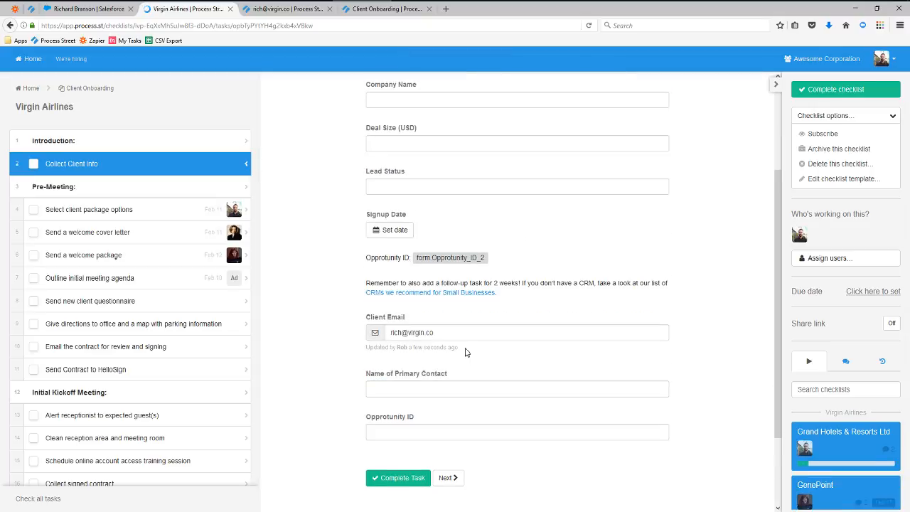
drag(458, 335, 385, 332)
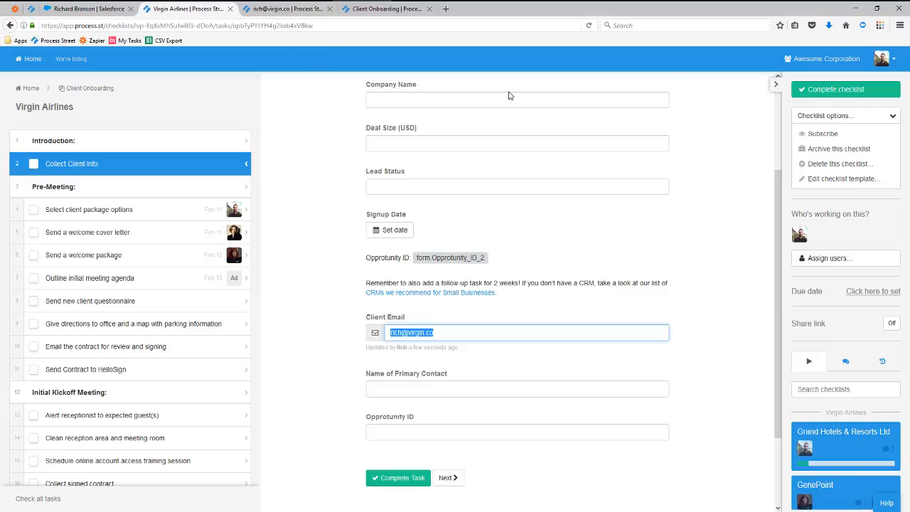
click(14, 9)
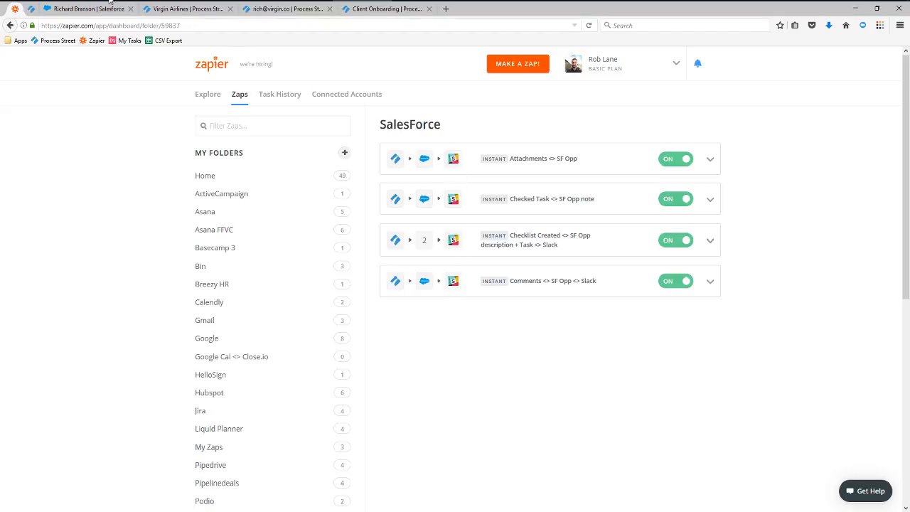
click(134, 0)
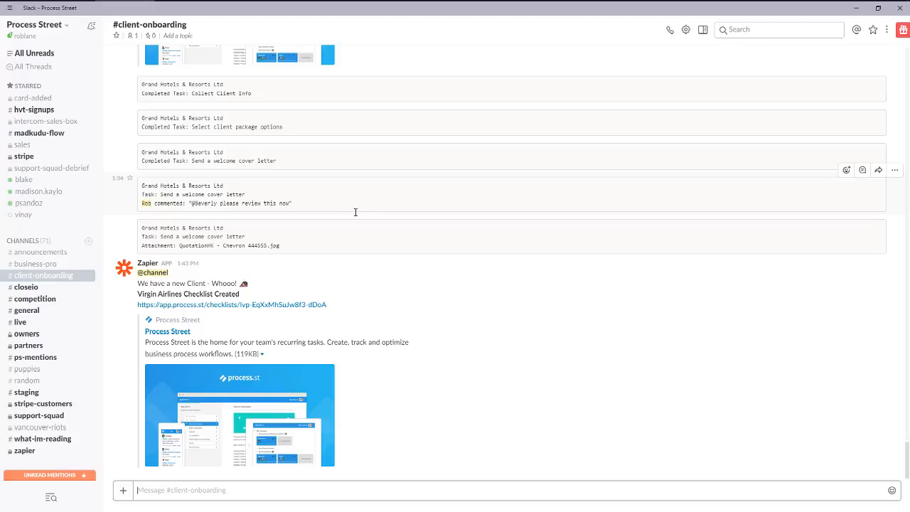
scroll(356, 212, up, 5)
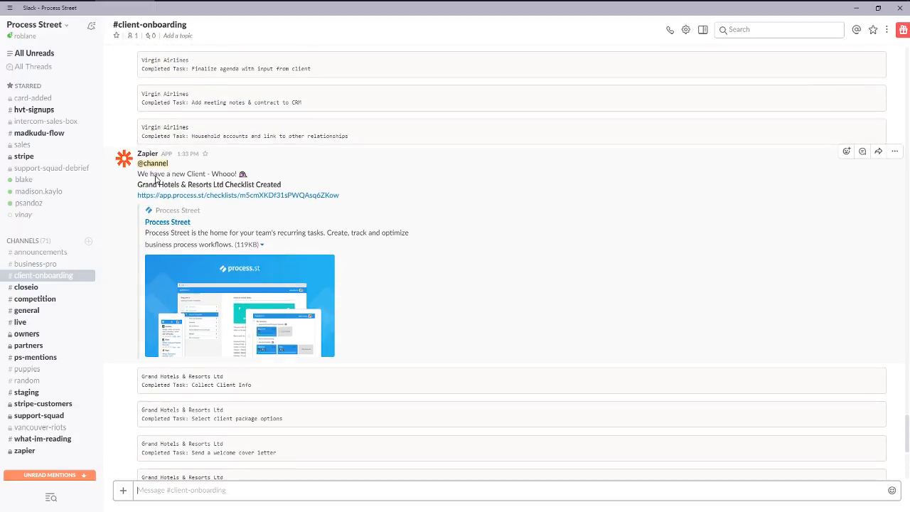
scroll(236, 139, down, 2)
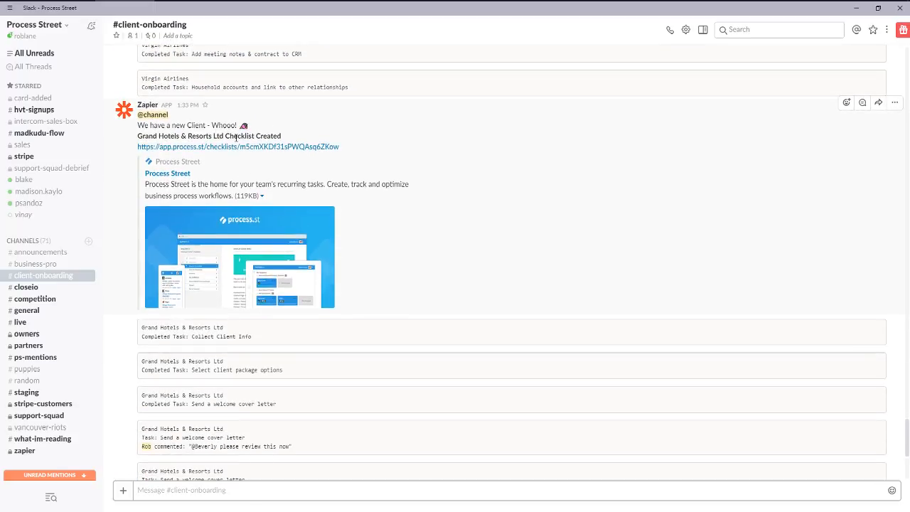
scroll(236, 139, down, 4)
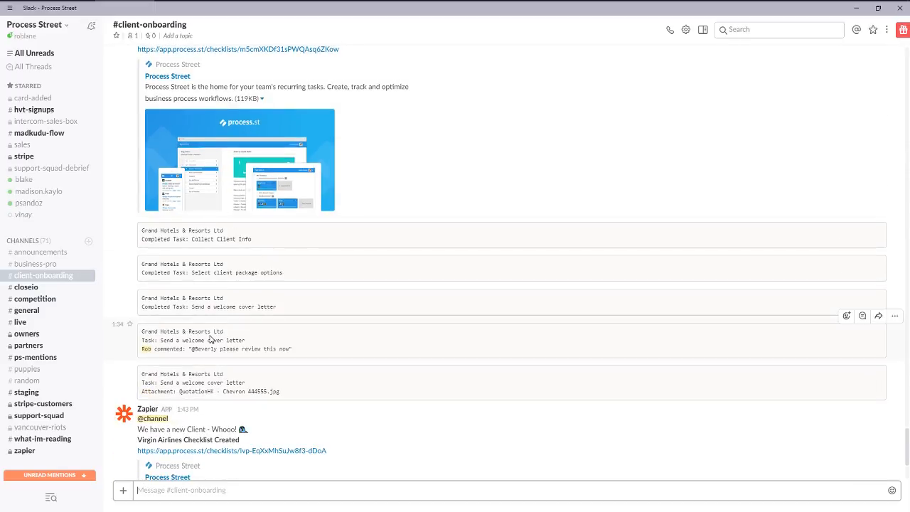
scroll(210, 339, down, 6)
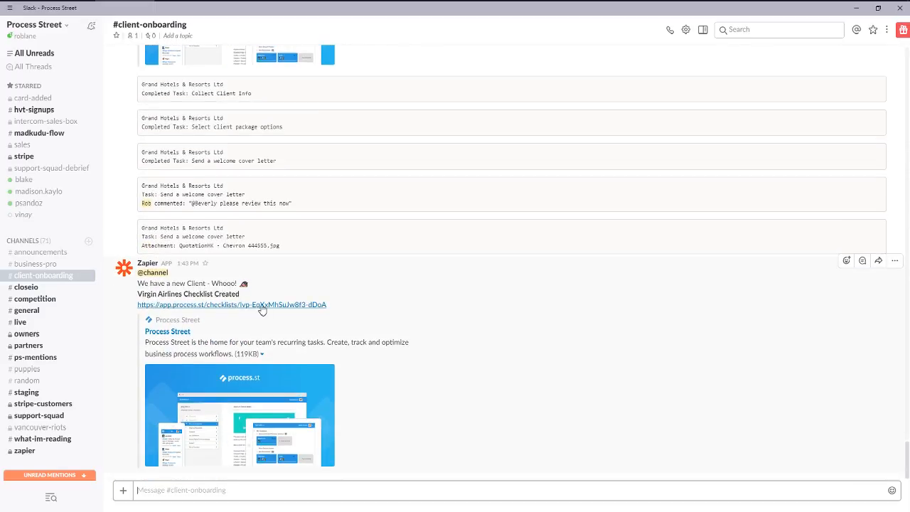
click(858, 9)
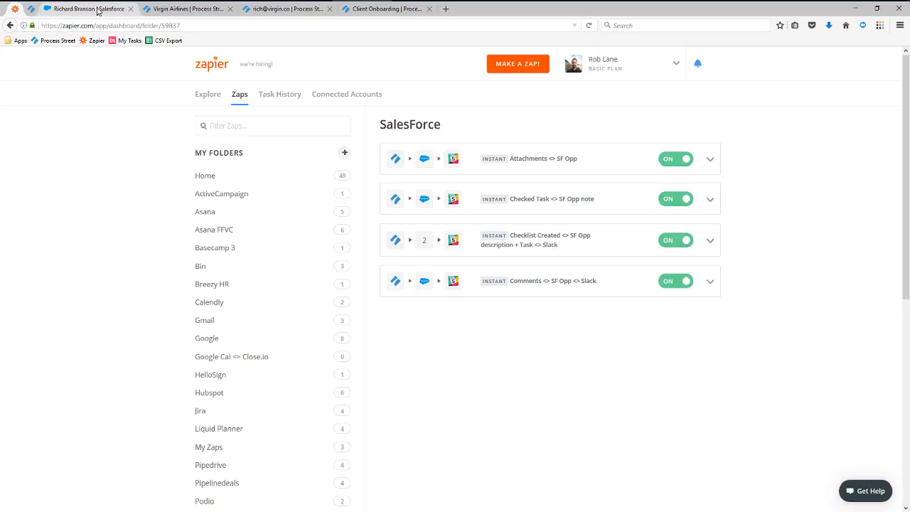
Back on the Process Street dashboard, start a Contact Support conversation from Help.
click(33, 9)
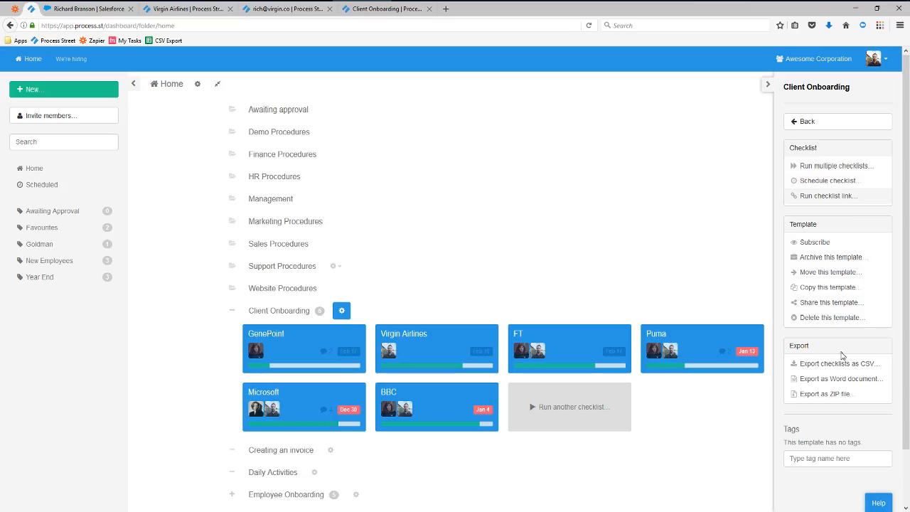
click(878, 501)
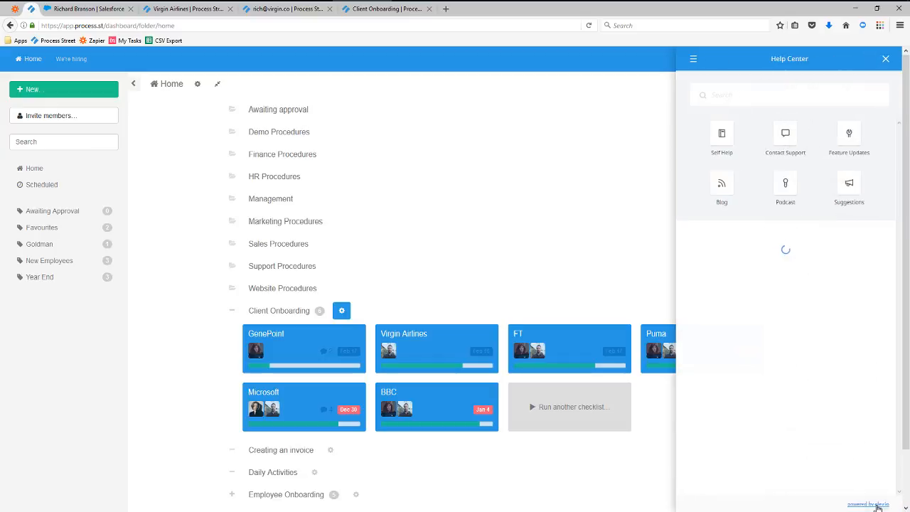
click(783, 143)
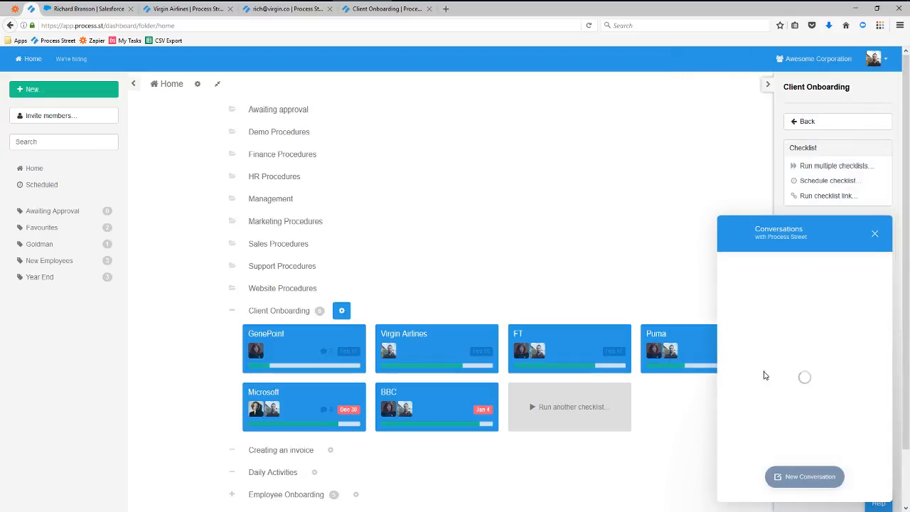